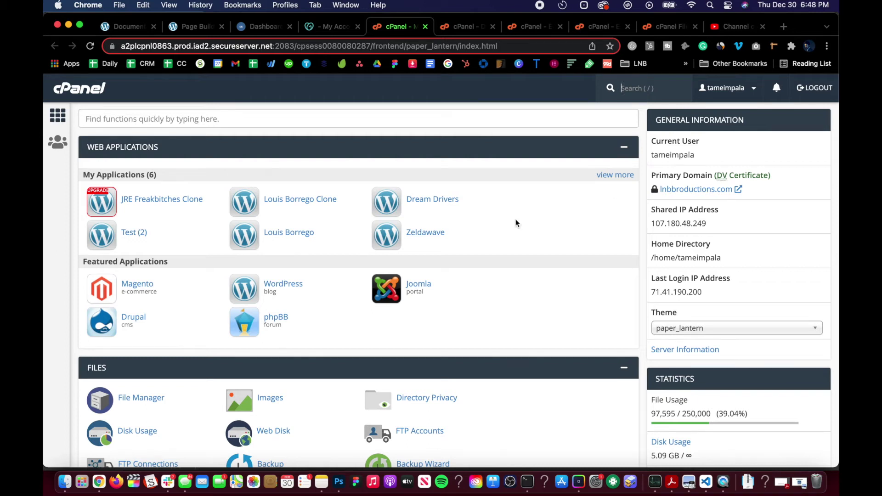
# Step: Browse the cPanel dashboard and open Select PHP Version under Software
pyautogui.scroll(-3, 498, 222)
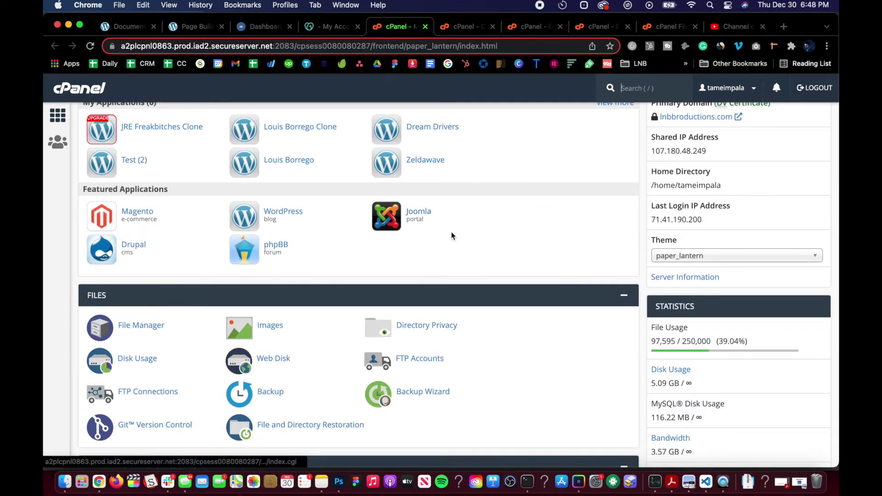
pyautogui.scroll(-2, 445, 242)
pyautogui.scroll(5, 440, 252)
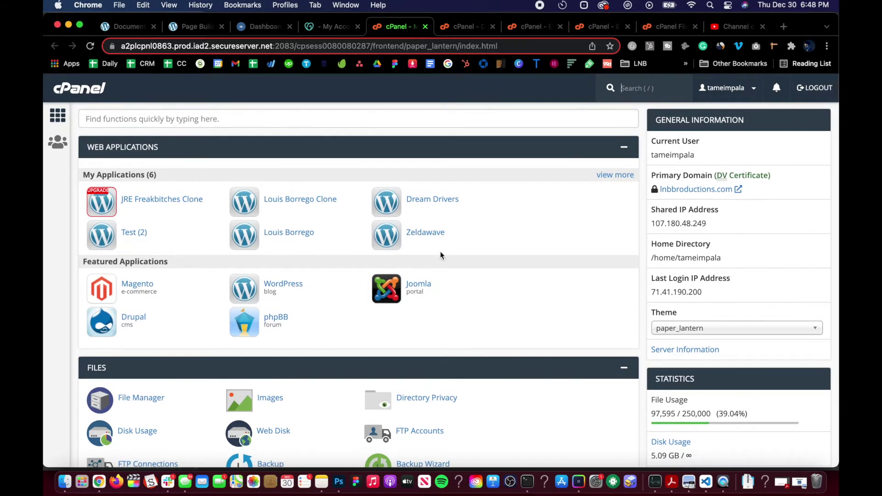
pyautogui.scroll(-12, 719, 197)
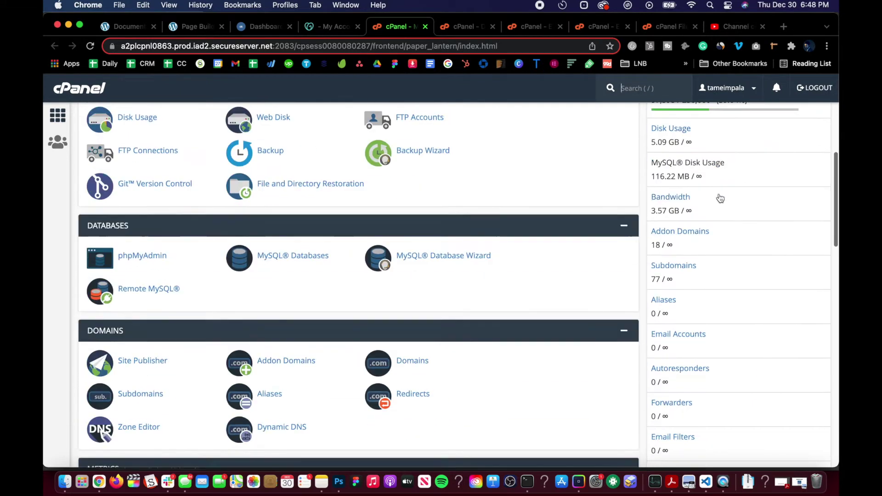
pyautogui.scroll(4, 721, 198)
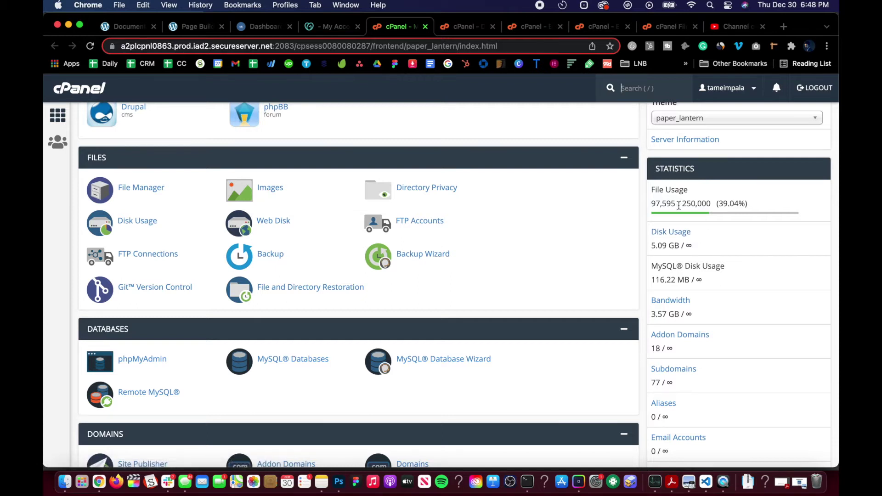
pyautogui.press('/')
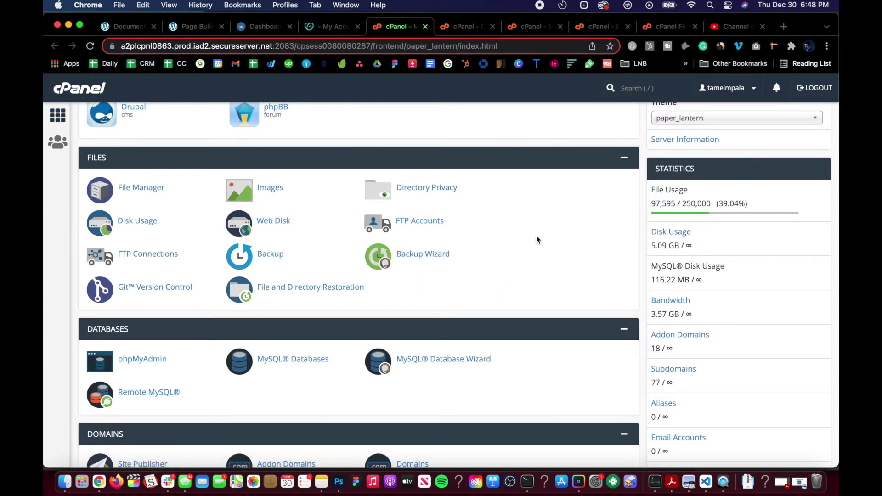
pyautogui.scroll(5, 531, 232)
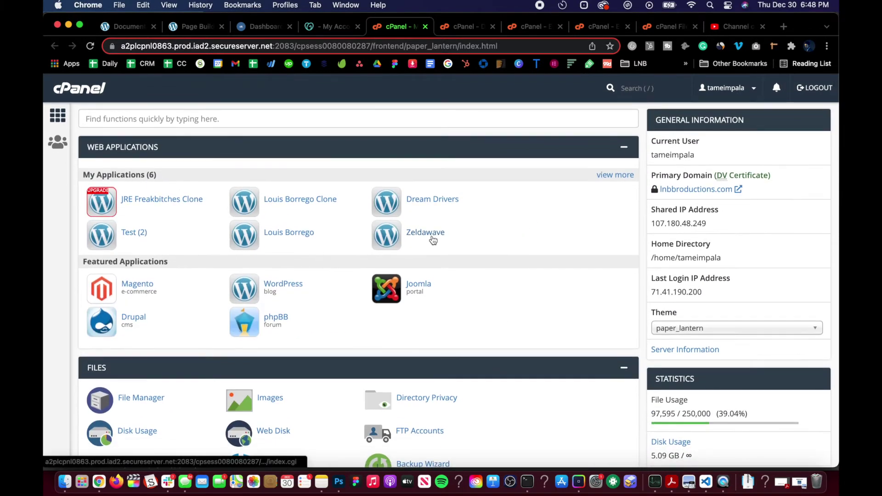
pyautogui.scroll(-3, 432, 240)
pyautogui.scroll(3, 459, 223)
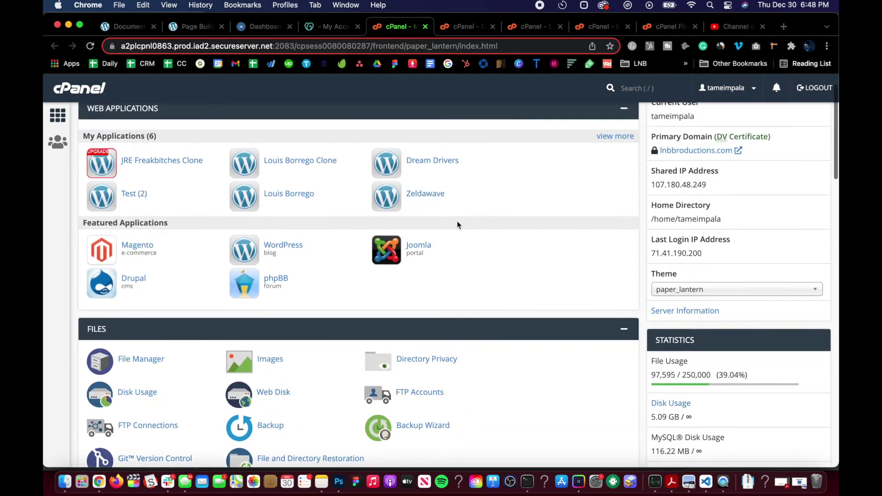
pyautogui.scroll(-1, 503, 198)
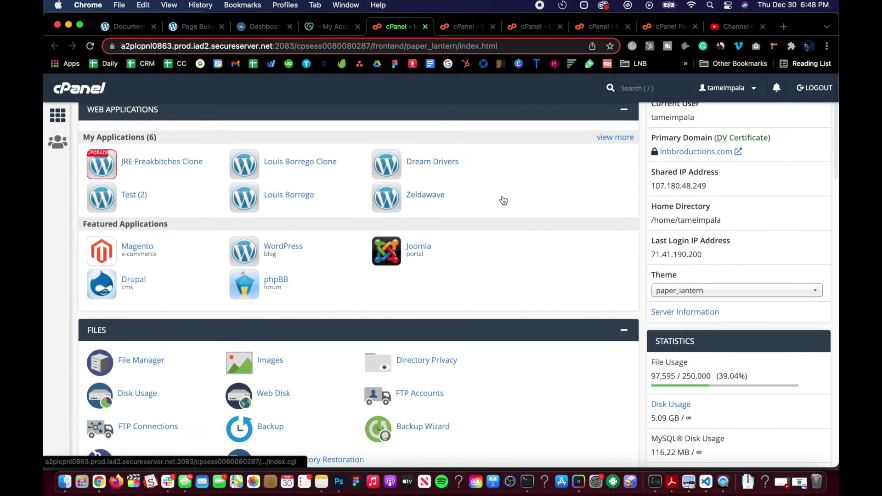
pyautogui.scroll(-8, 504, 200)
pyautogui.scroll(10, 503, 201)
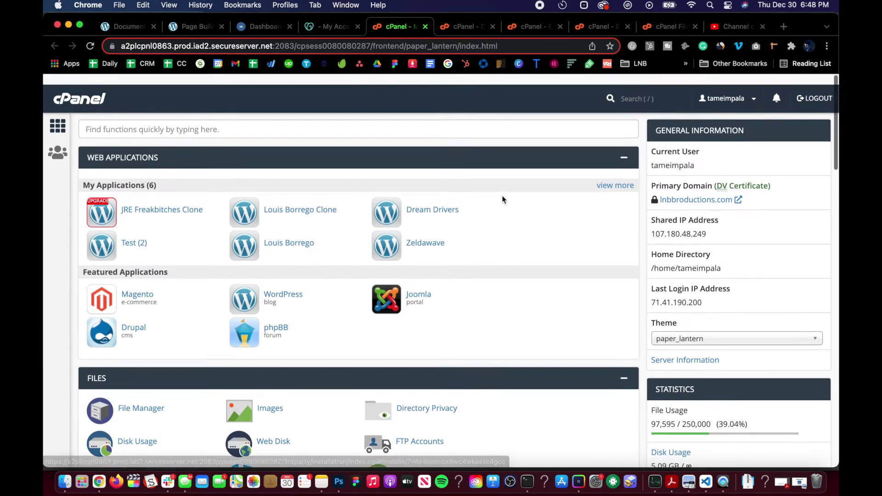
pyautogui.scroll(-2, 504, 200)
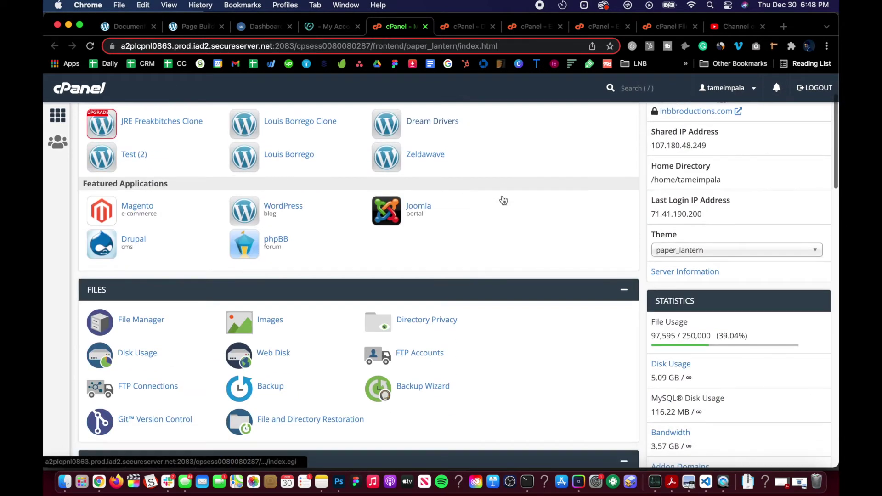
pyautogui.scroll(-2, 504, 200)
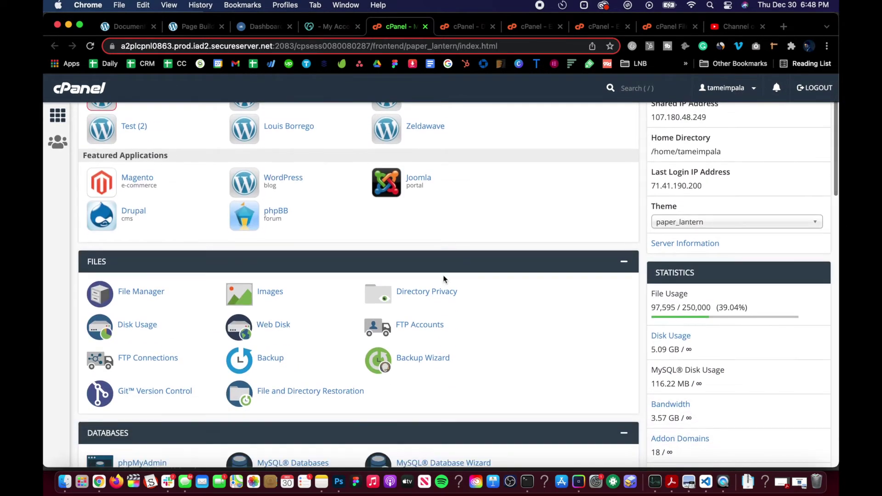
pyautogui.scroll(-8, 445, 277)
pyautogui.scroll(-5, 356, 290)
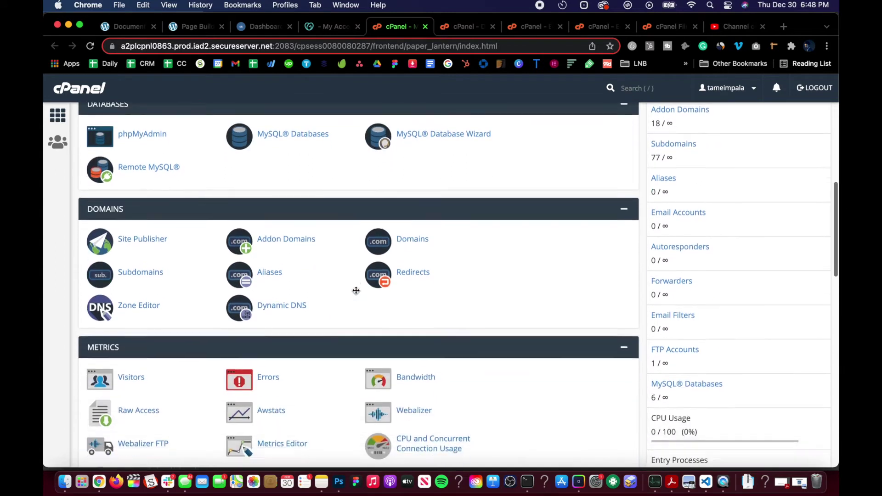
pyautogui.scroll(16, 357, 293)
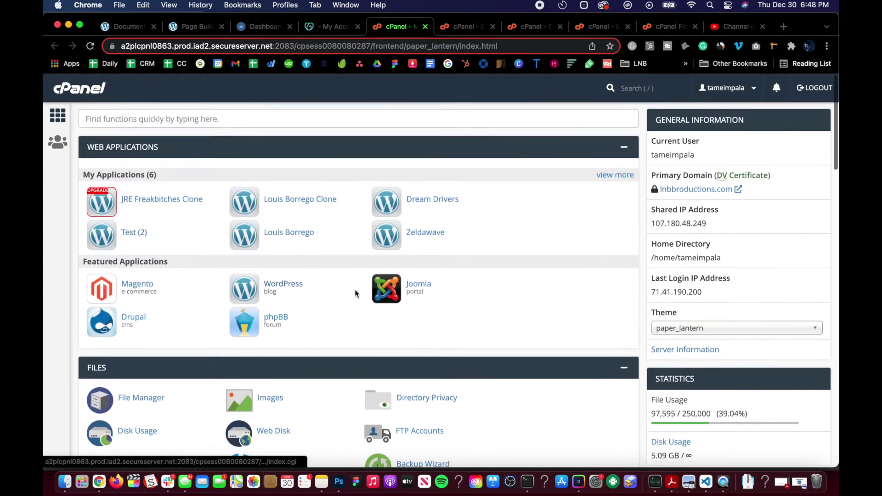
pyautogui.scroll(-1, 554, 293)
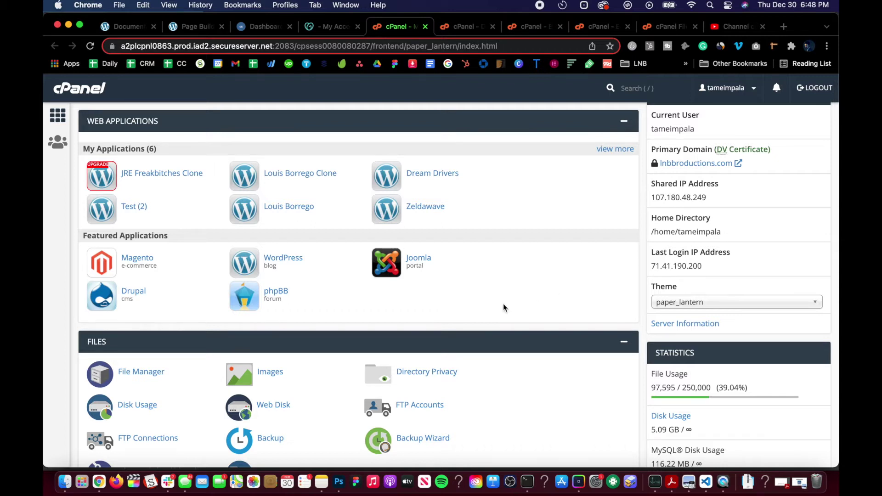
pyautogui.scroll(-5, 469, 315)
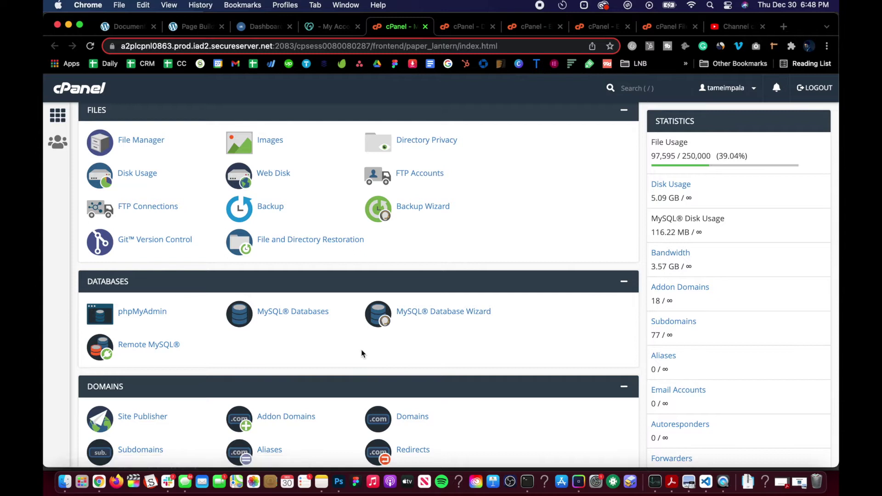
pyautogui.scroll(-1, 361, 349)
pyautogui.scroll(-6, 197, 340)
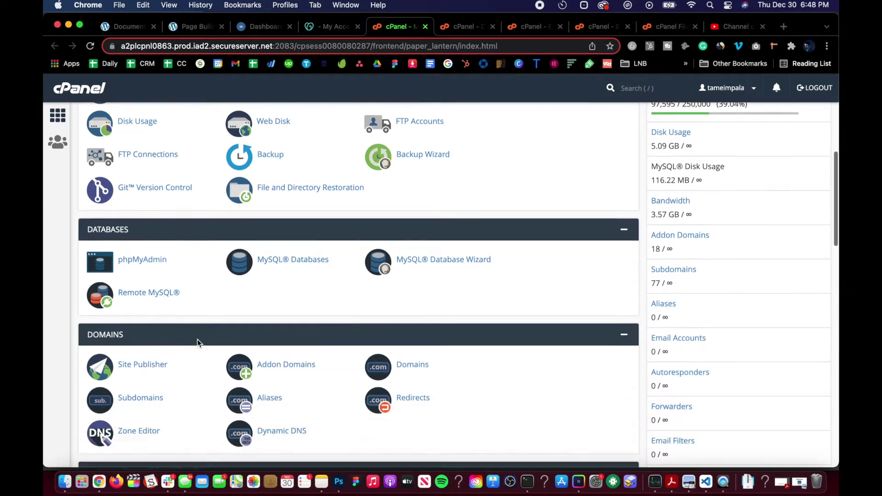
pyautogui.scroll(-4, 197, 342)
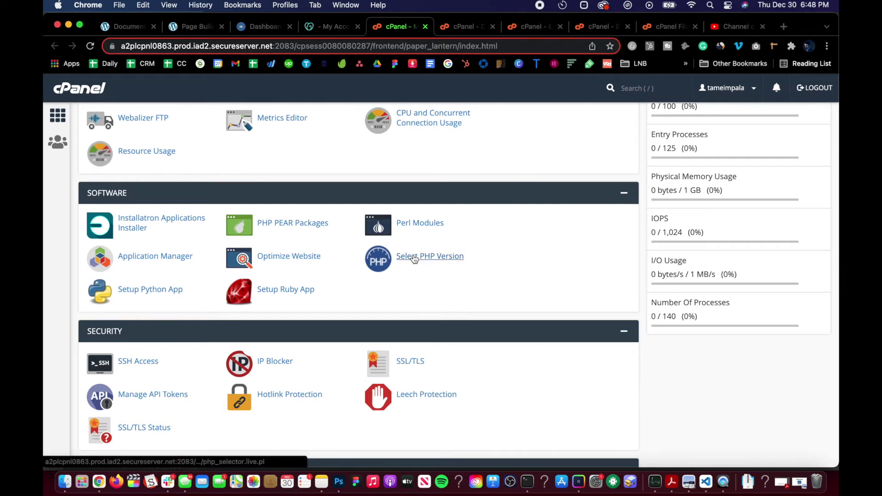
pyautogui.click(414, 258)
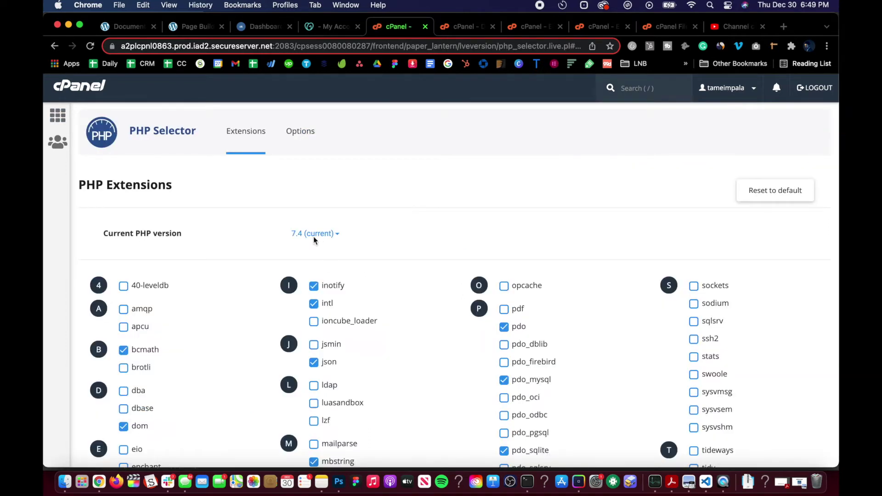
# Step: Review the available PHP versions, keep 7.4 as current, and return to cPanel home
pyautogui.click(332, 236)
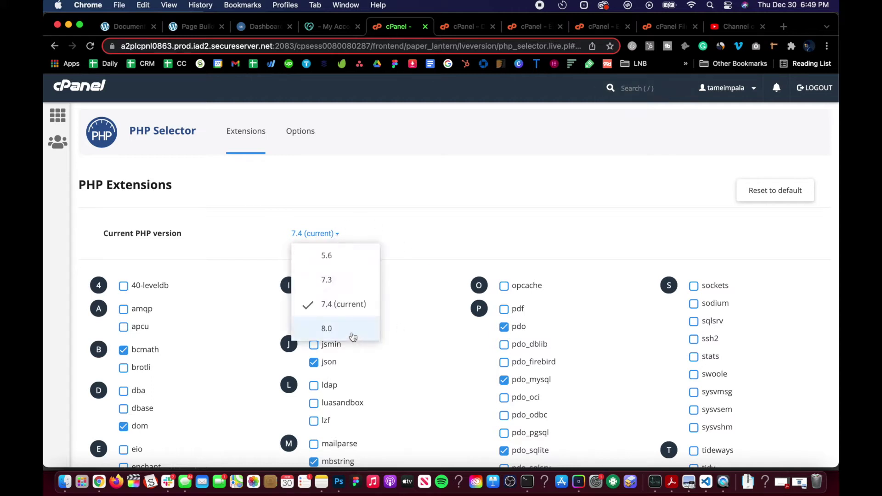
pyautogui.click(377, 180)
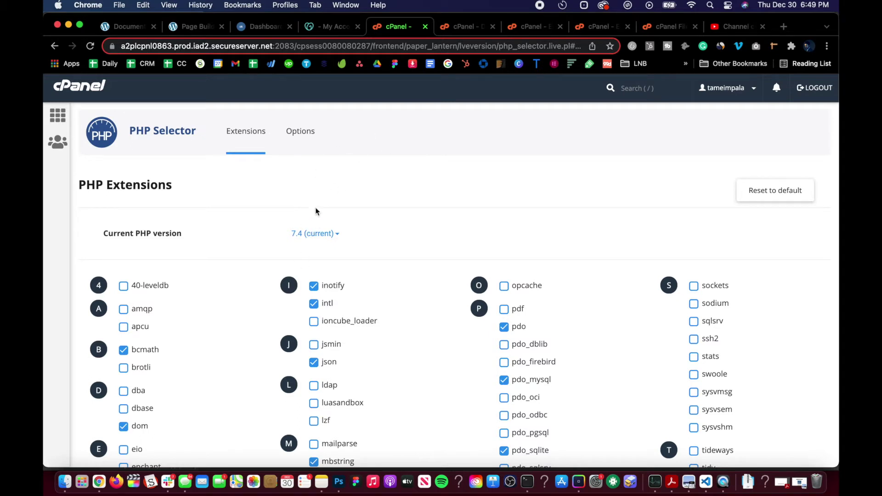
pyautogui.click(305, 236)
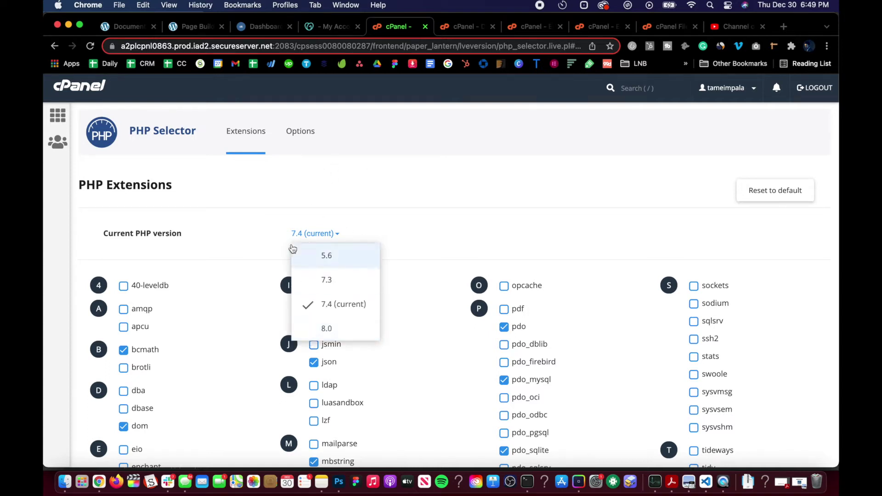
pyautogui.click(289, 210)
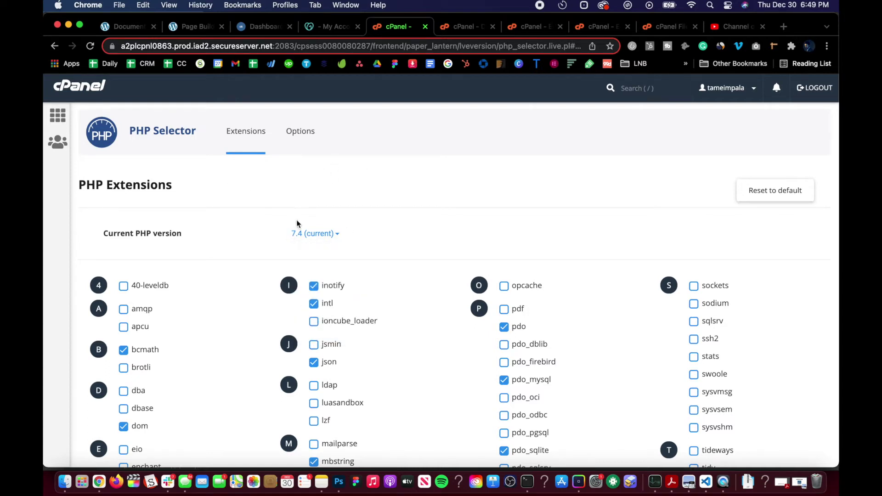
pyautogui.click(54, 47)
pyautogui.click(61, 116)
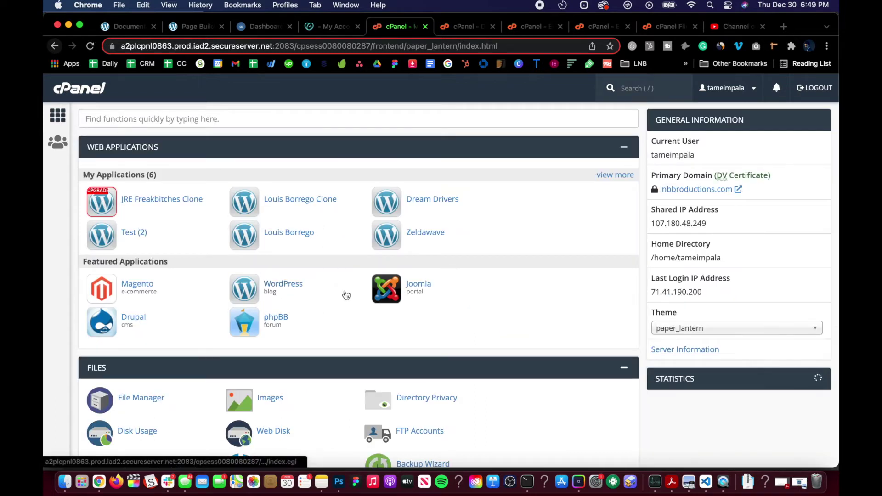
pyautogui.scroll(-2, 345, 291)
pyautogui.scroll(-5, 345, 291)
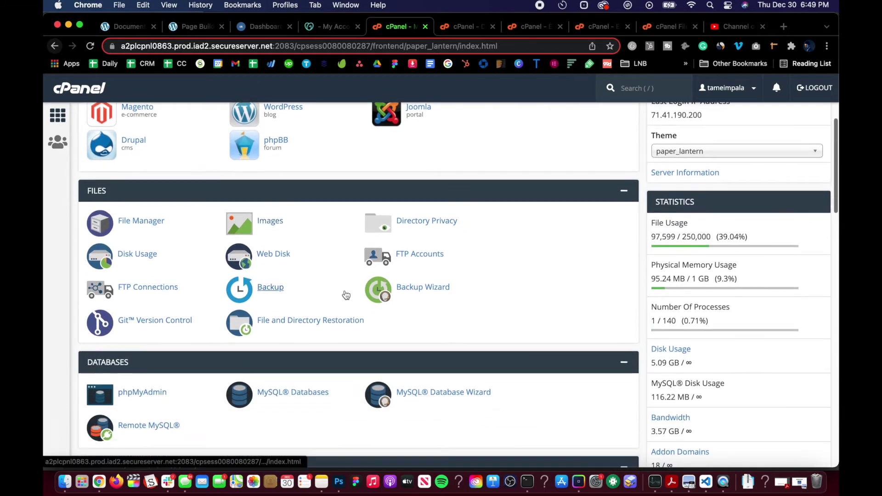
pyautogui.scroll(-3, 382, 322)
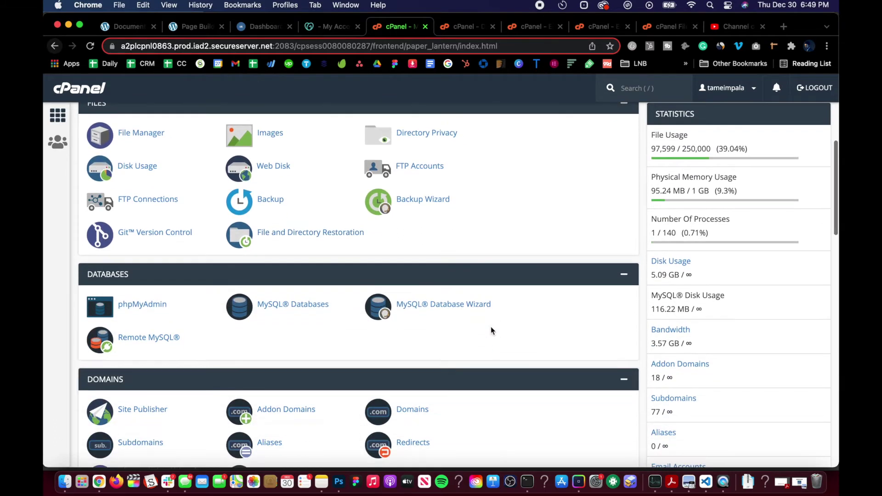
pyautogui.scroll(3, 491, 327)
pyautogui.scroll(2, 491, 327)
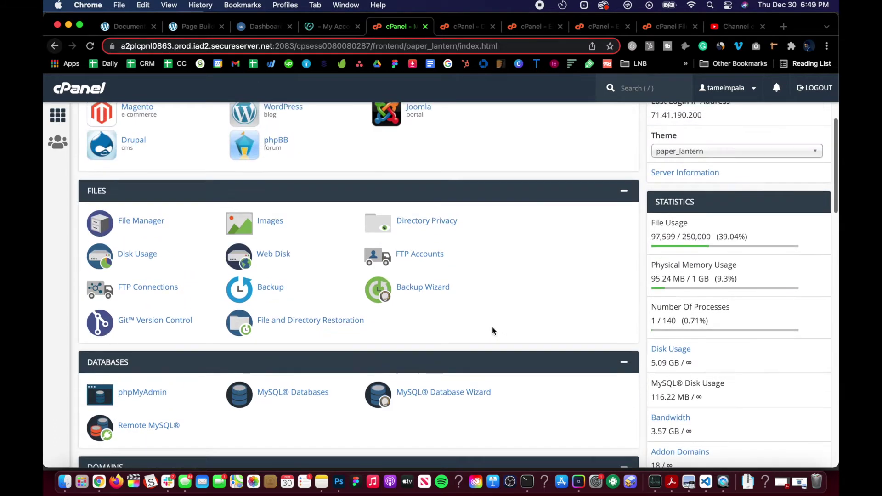
pyautogui.scroll(-3, 492, 329)
pyautogui.scroll(5, 492, 328)
pyautogui.scroll(-2, 496, 334)
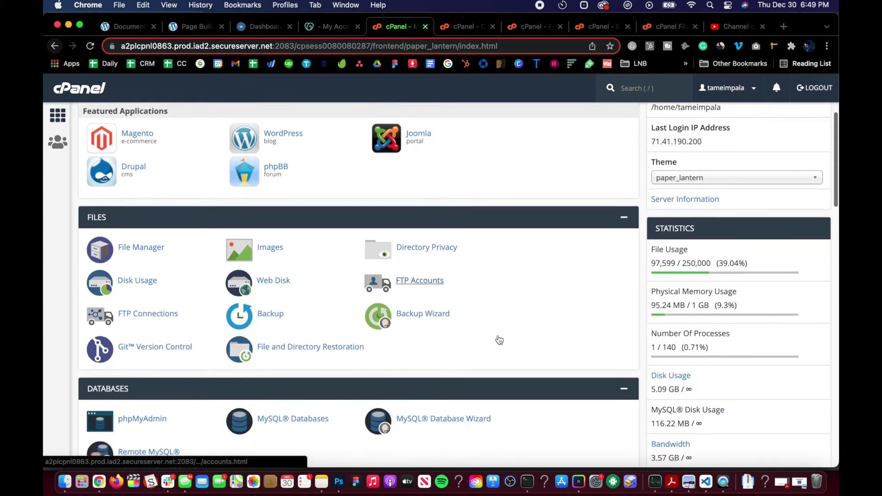
pyautogui.moveTo(698, 268); pyautogui.dragTo(787, 275)
pyautogui.click(786, 275)
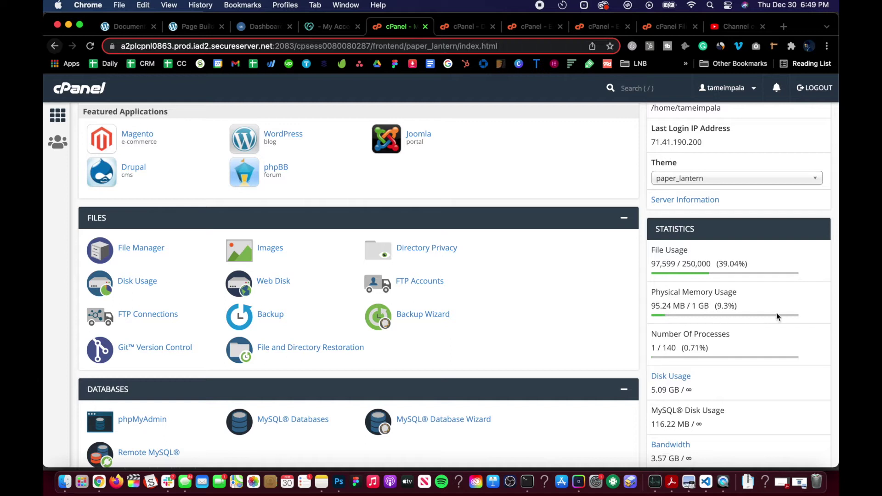
pyautogui.scroll(5, 525, 248)
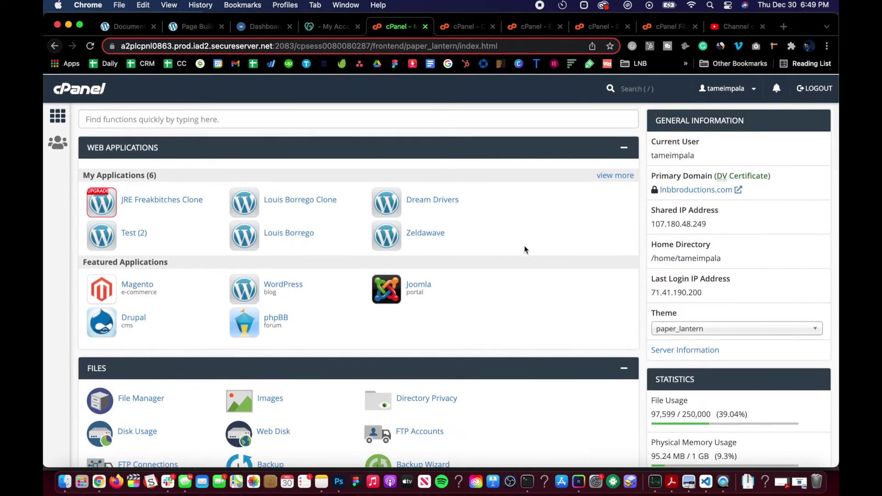
pyautogui.scroll(-1, 525, 248)
pyautogui.scroll(-3, 493, 312)
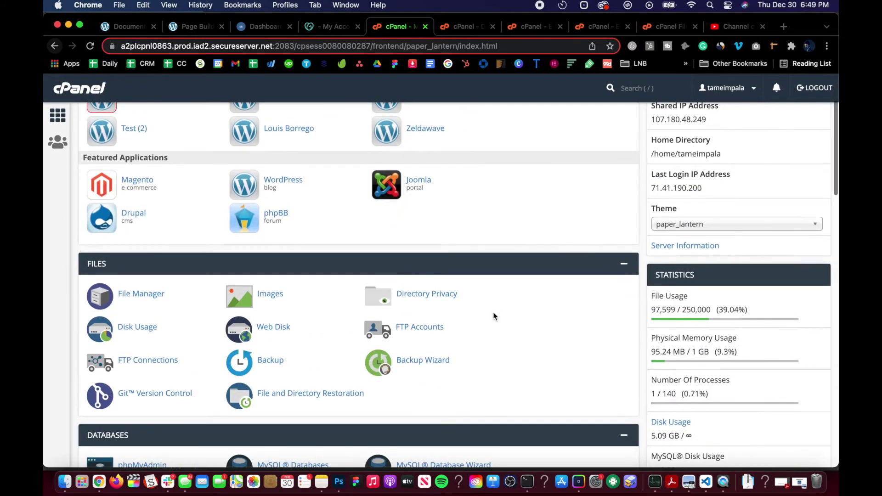
pyautogui.scroll(-2, 494, 316)
pyautogui.scroll(-1, 577, 339)
pyautogui.scroll(5, 577, 338)
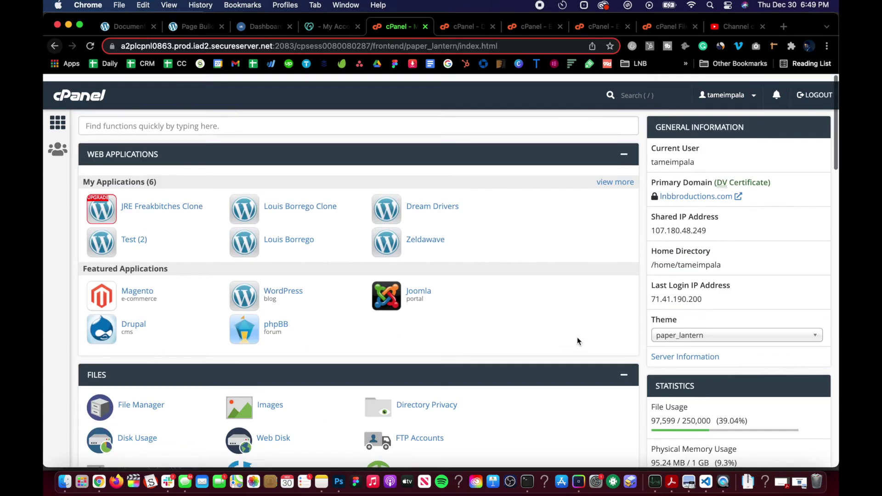
pyautogui.scroll(-5, 517, 312)
pyautogui.scroll(-1, 517, 313)
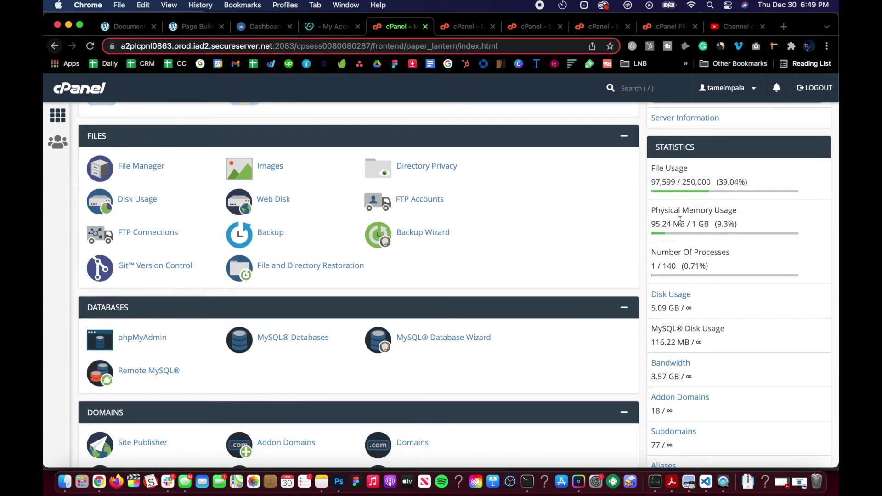
pyautogui.scroll(-1, 638, 271)
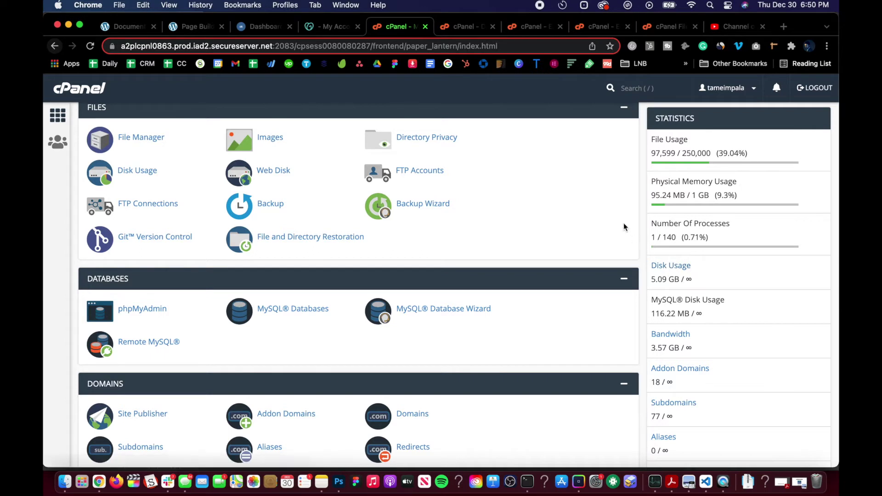
pyautogui.scroll(-3, 444, 299)
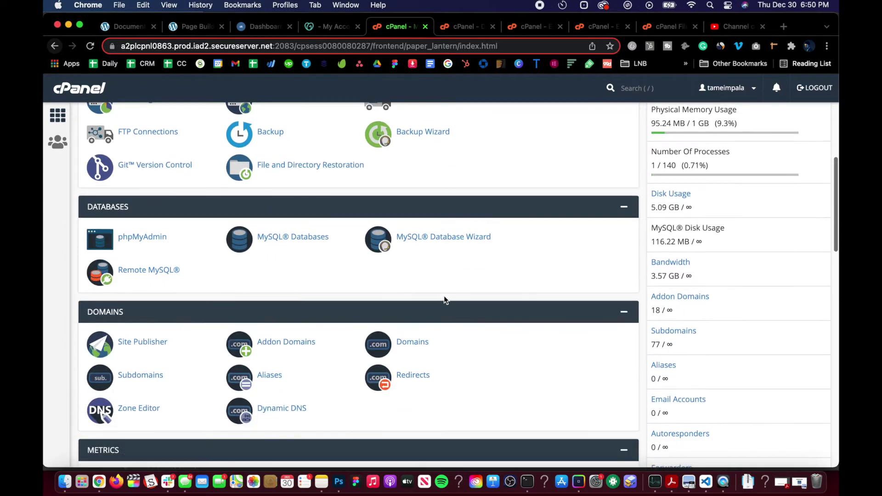
pyautogui.scroll(-2, 444, 299)
pyautogui.scroll(2, 443, 299)
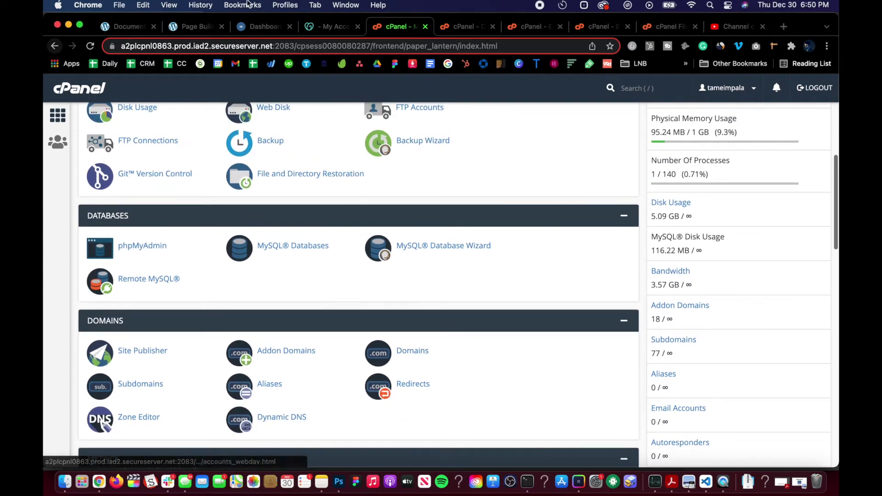
# Step: Switch to the WordPress Dashboard and open Wordfence's Scan page from the sidebar
pyautogui.click(260, 26)
pyautogui.moveTo(90, 341)
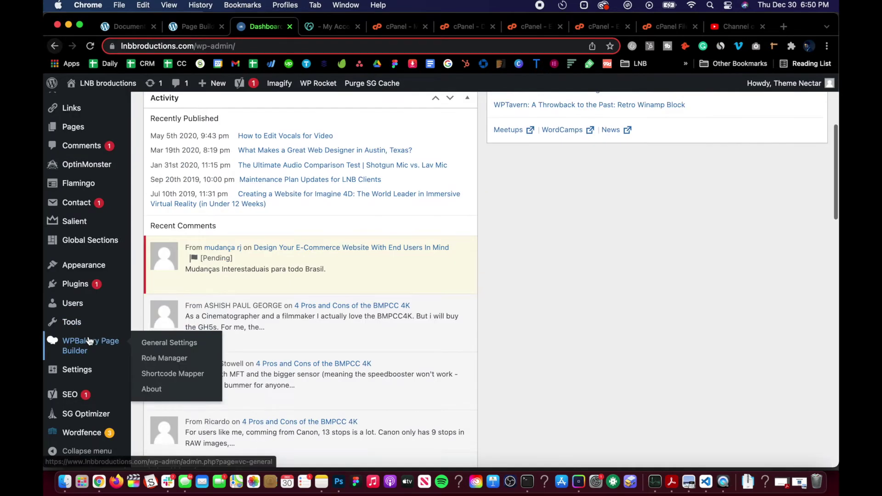
pyautogui.scroll(-1, 91, 341)
pyautogui.moveTo(78, 433)
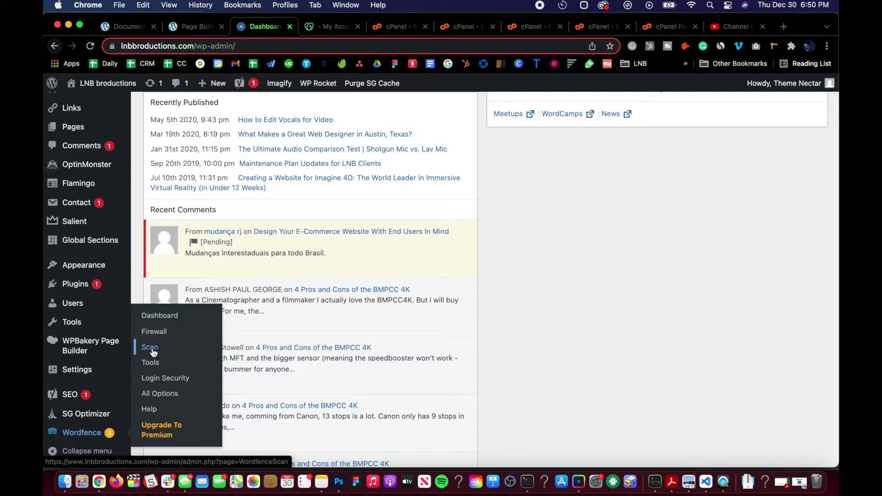
pyautogui.click(83, 441)
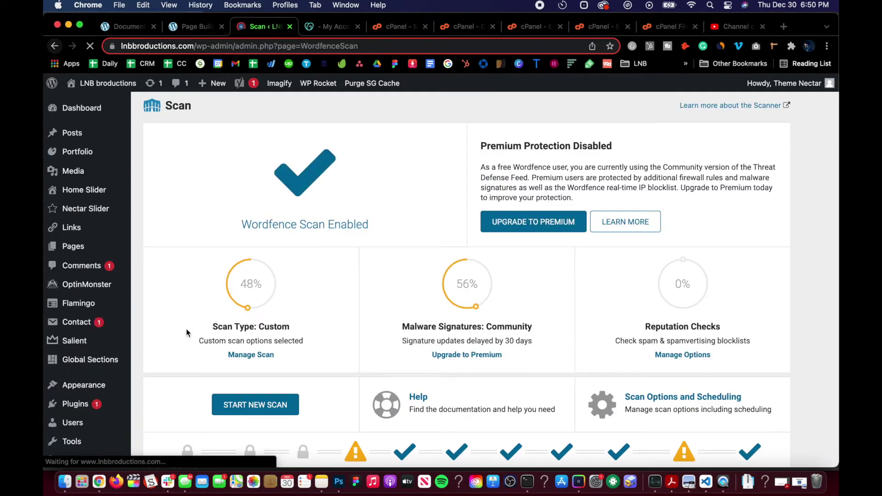
# Step: Review the Results Found list with its 2 issues, then go back to cPanel
pyautogui.scroll(-10, 350, 298)
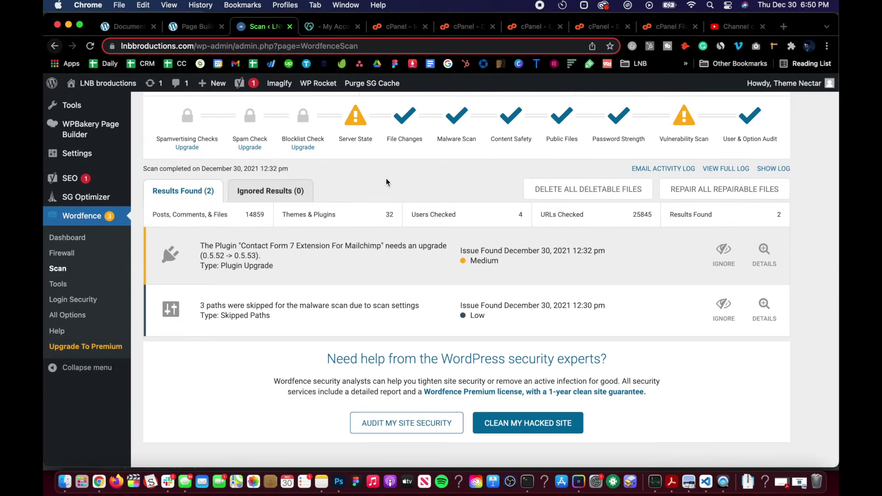
pyautogui.scroll(4, 385, 182)
pyautogui.scroll(-2, 334, 262)
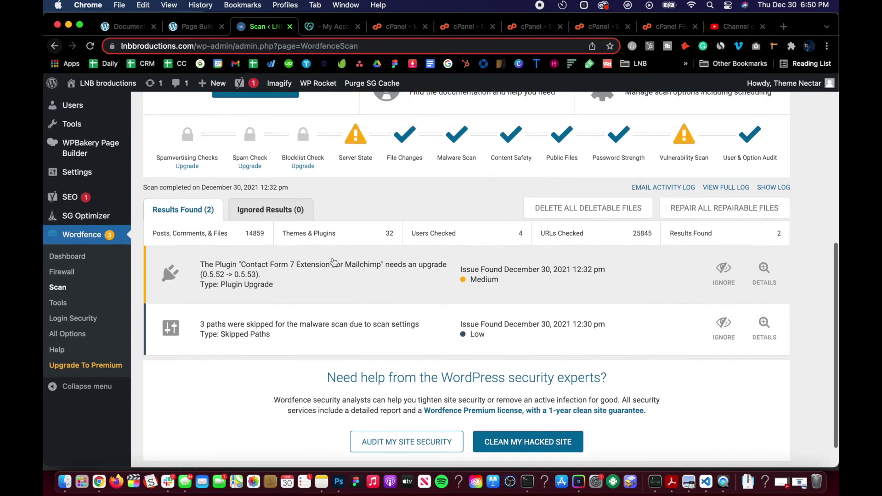
pyautogui.scroll(6, 334, 262)
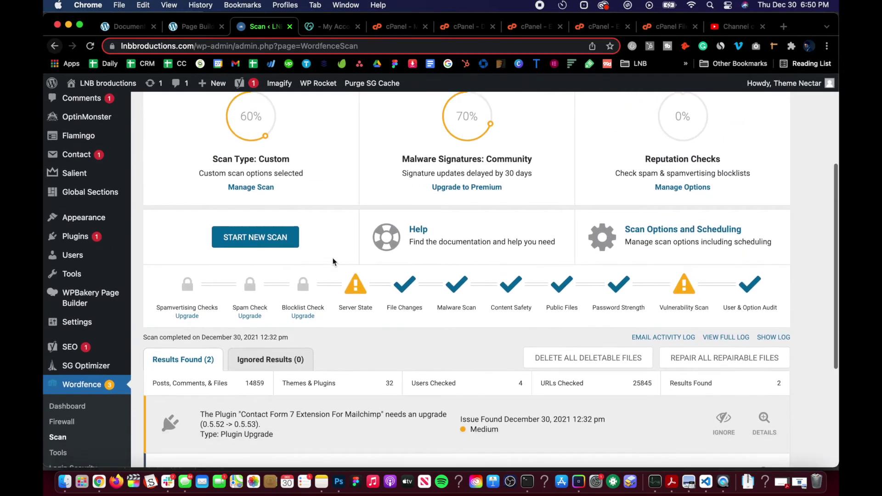
pyautogui.scroll(-4, 333, 261)
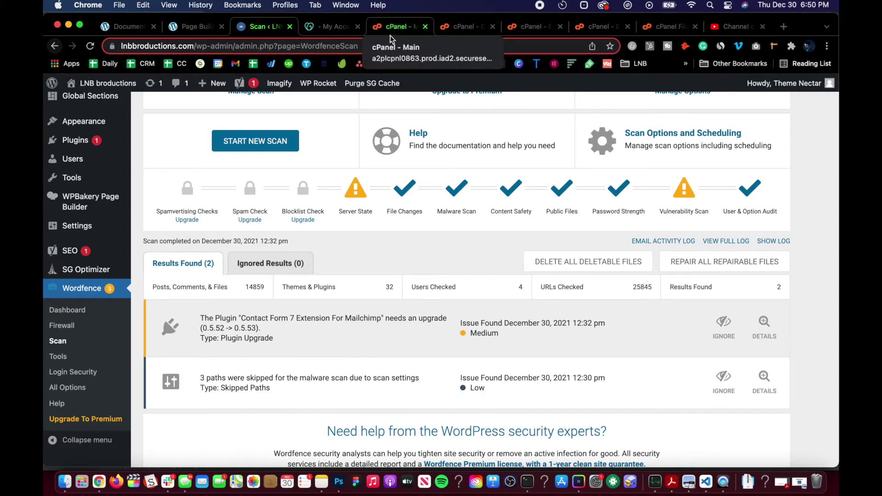
pyautogui.click(391, 39)
# Step: Open the detailed Disk Usage breakdown from the cPanel dashboard
pyautogui.scroll(3, 514, 260)
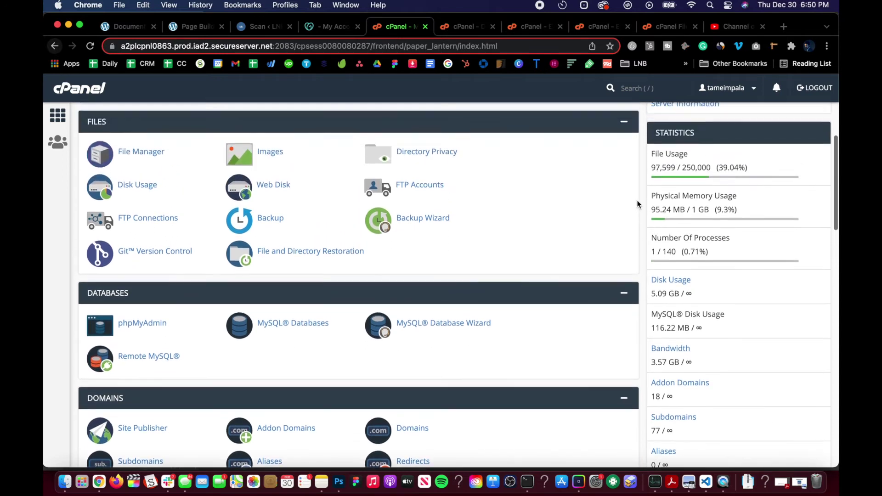
pyautogui.scroll(2, 643, 221)
pyautogui.scroll(-1, 643, 238)
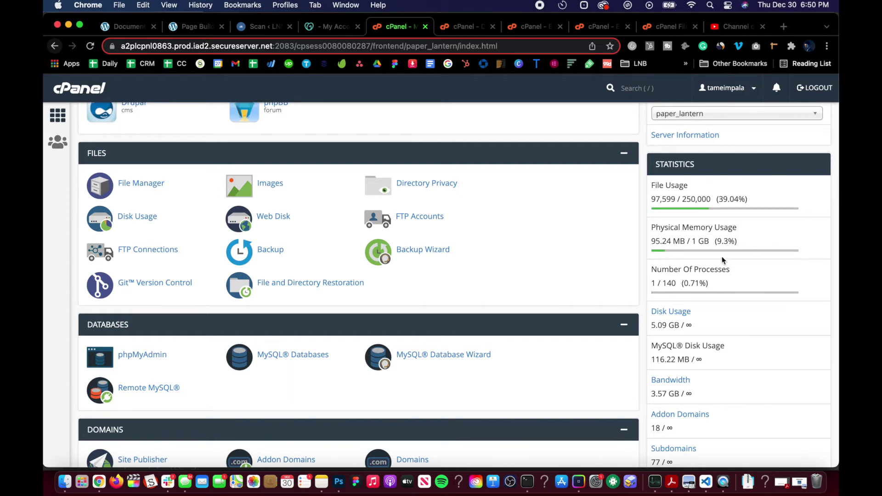
pyautogui.scroll(1, 643, 253)
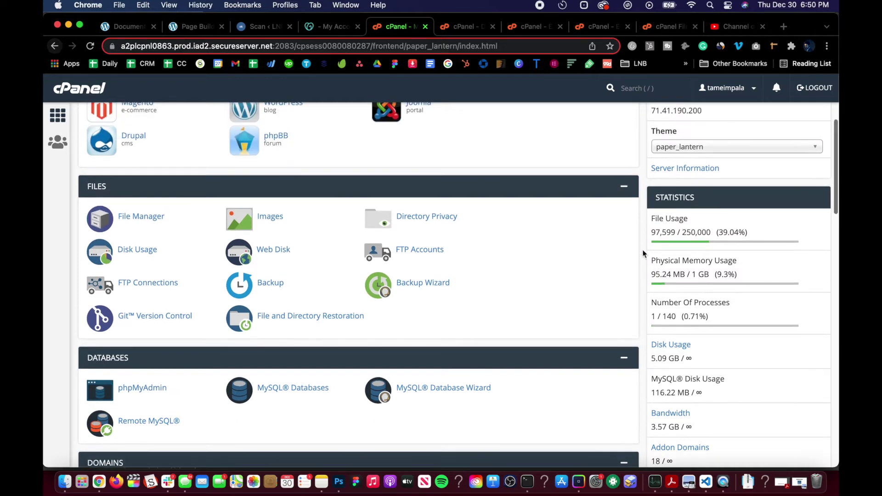
pyautogui.click(661, 346)
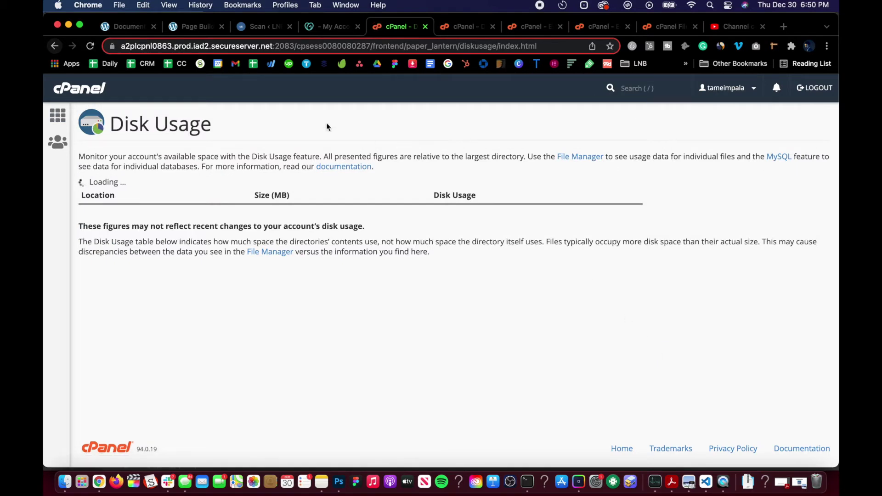
# Step: Scroll through the Disk Usage table to review folder sizes, including application_backups/
pyautogui.scroll(-2, 264, 240)
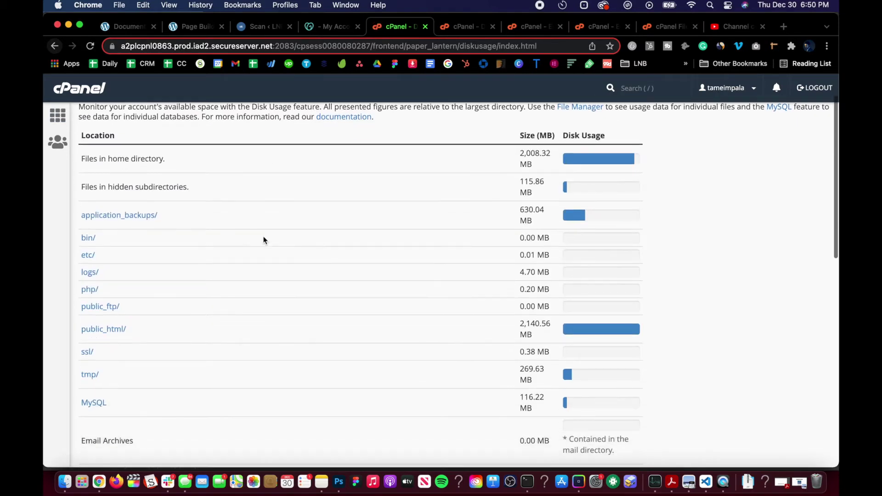
pyautogui.scroll(-2, 264, 240)
pyautogui.scroll(3, 264, 240)
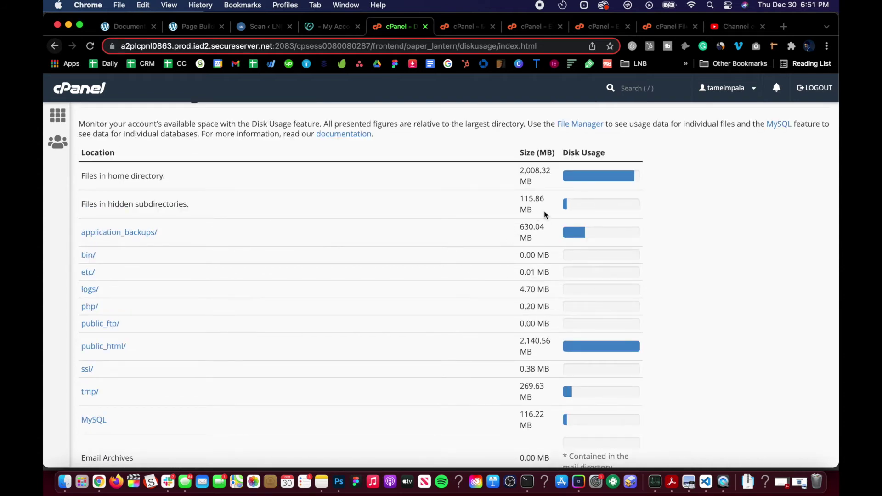
pyautogui.scroll(-1, 459, 248)
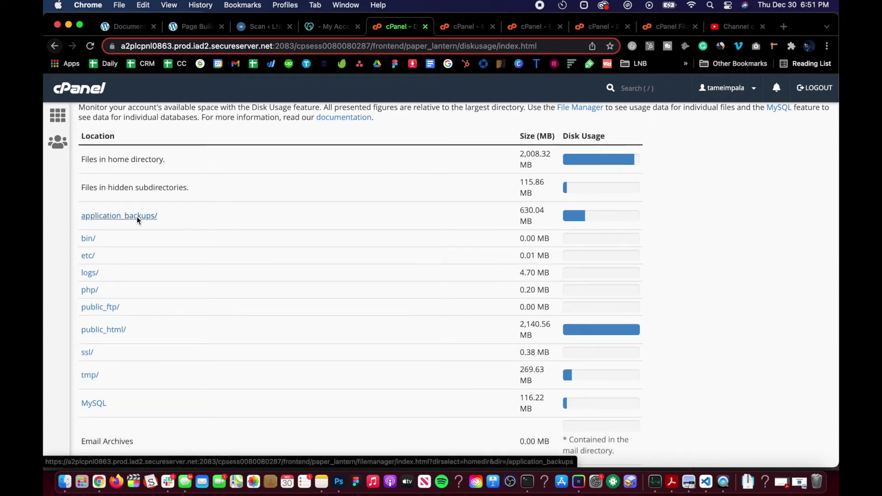
pyautogui.scroll(-1, 110, 370)
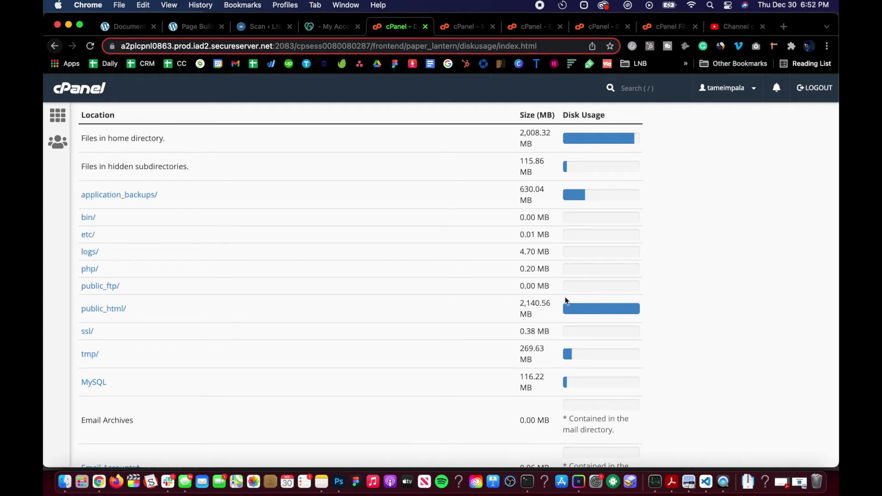
pyautogui.scroll(-1, 534, 331)
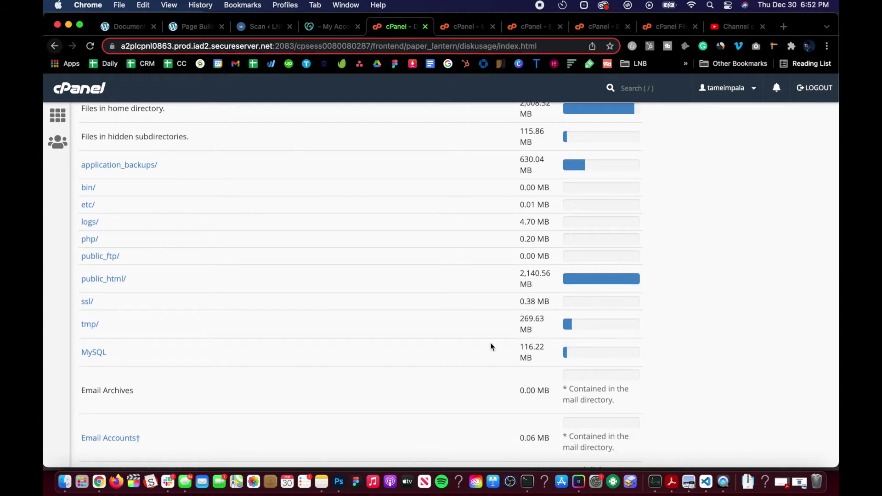
pyautogui.scroll(-3, 263, 346)
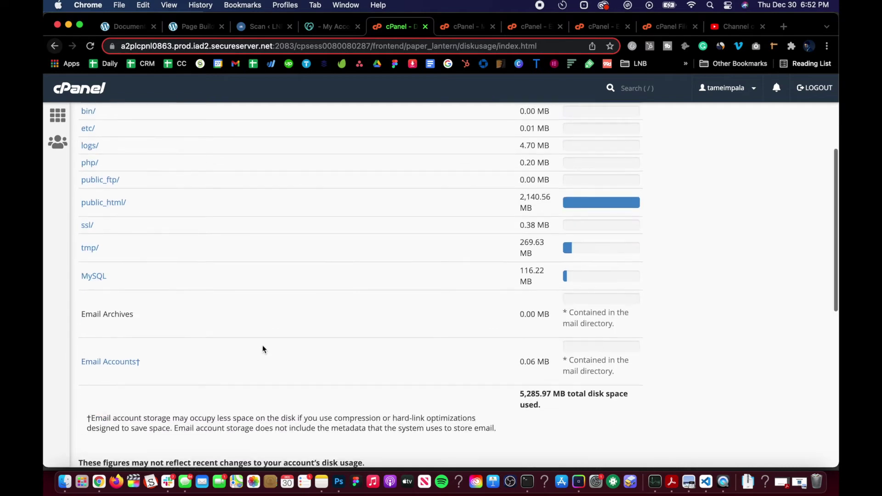
pyautogui.scroll(7, 119, 319)
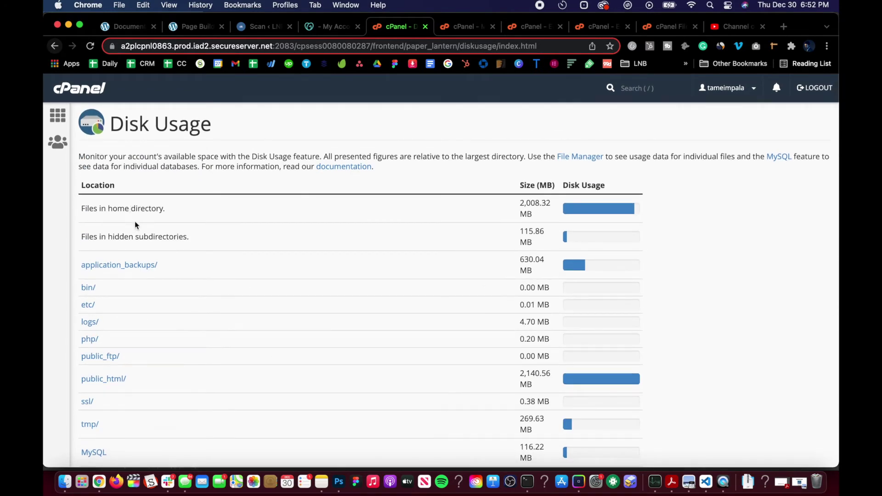
pyautogui.scroll(-1, 128, 269)
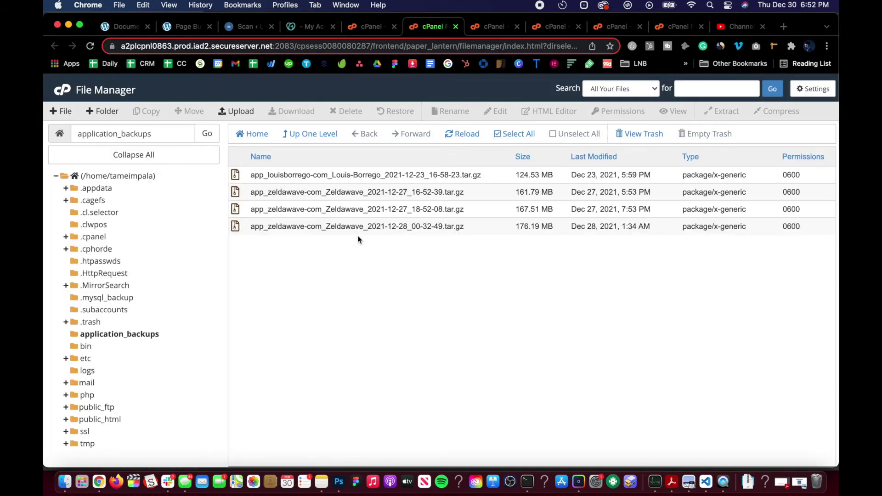
pyautogui.moveTo(374, 248); pyautogui.dragTo(379, 193)
pyautogui.click(381, 257)
pyautogui.click(456, 26)
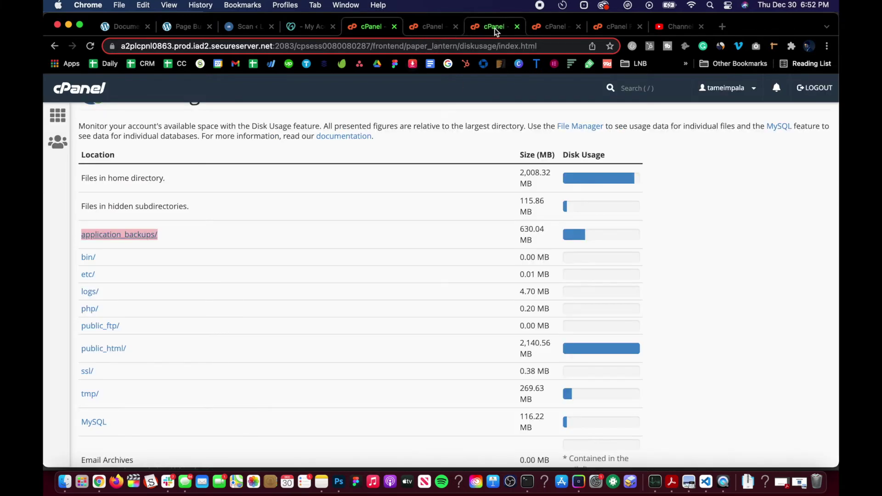
# Step: Return to cPanel home and open the full list of installed applications via 'view more'
pyautogui.click(495, 29)
pyautogui.click(433, 27)
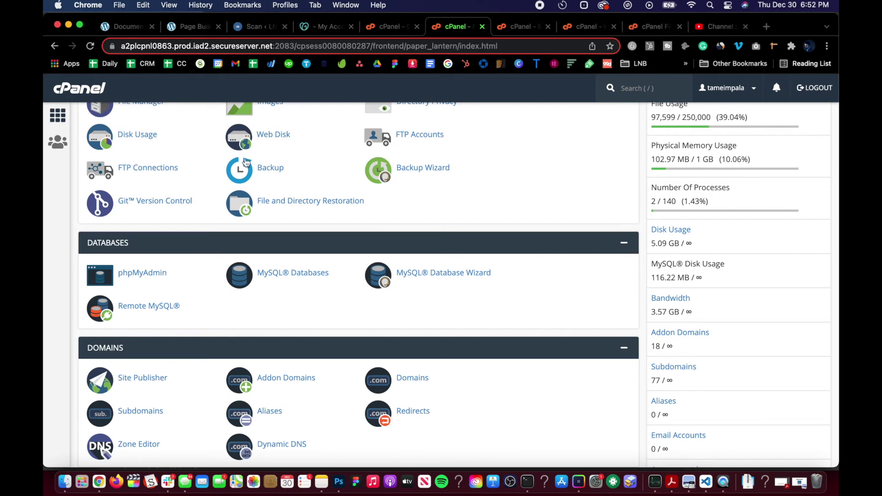
pyautogui.scroll(5, 183, 151)
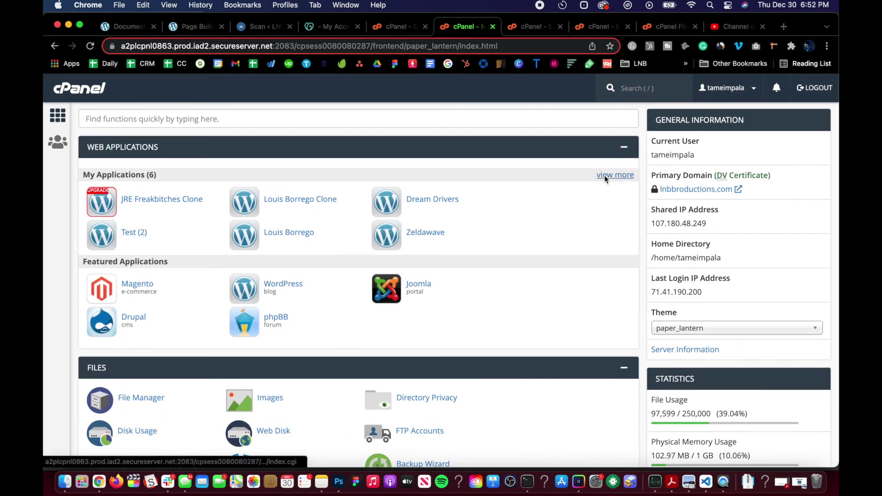
pyautogui.click(606, 175)
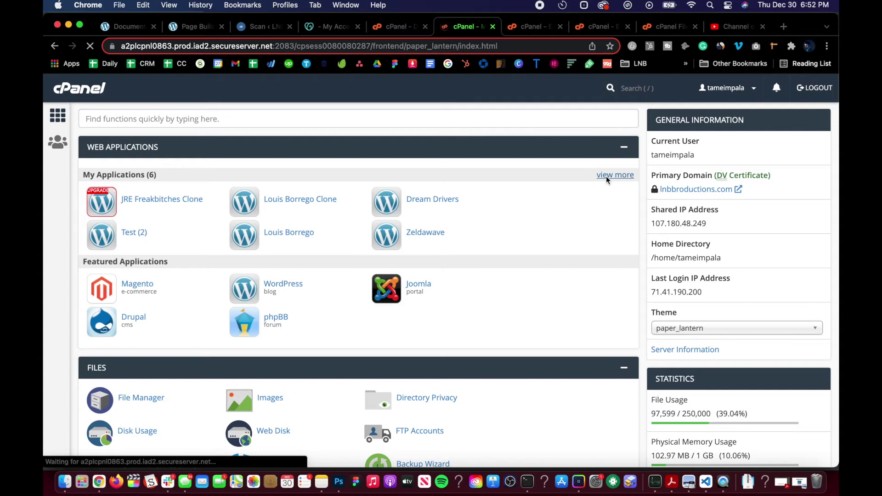
pyautogui.scroll(-6, 356, 251)
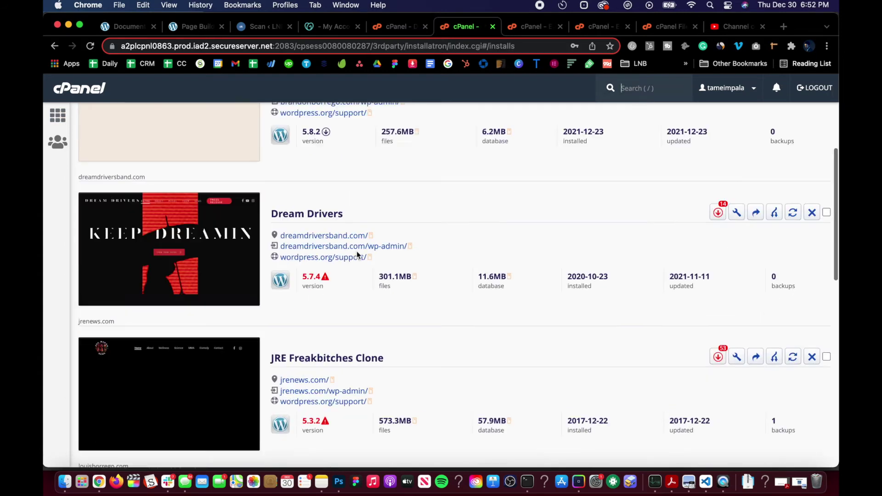
pyautogui.scroll(-7, 356, 251)
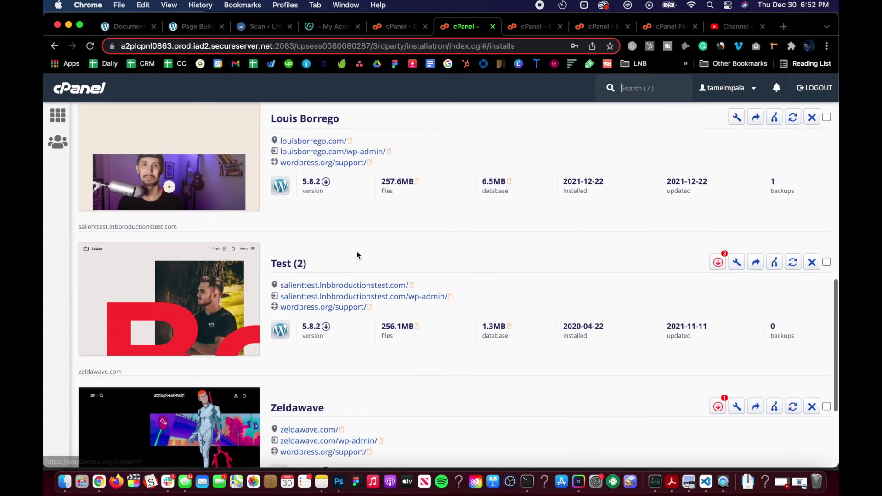
pyautogui.scroll(13, 356, 251)
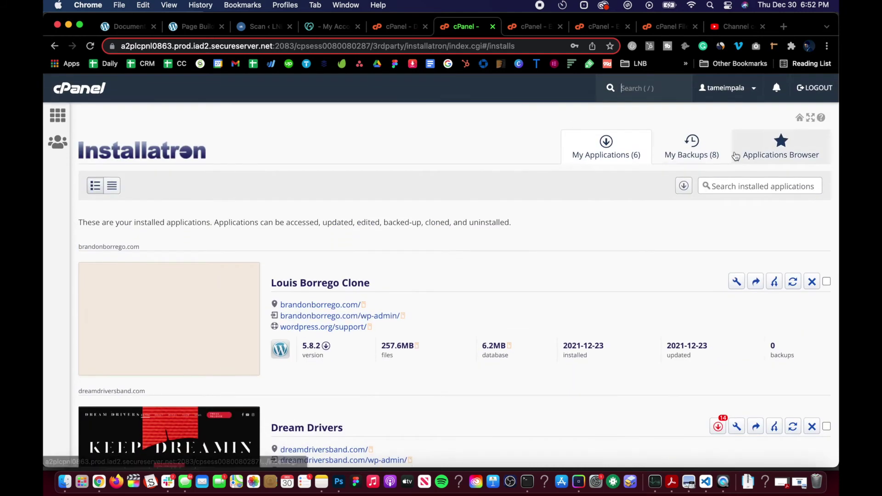
# Step: Open My Backups and tick the Hume Group Mission Critical backup for deletion
pyautogui.click(685, 151)
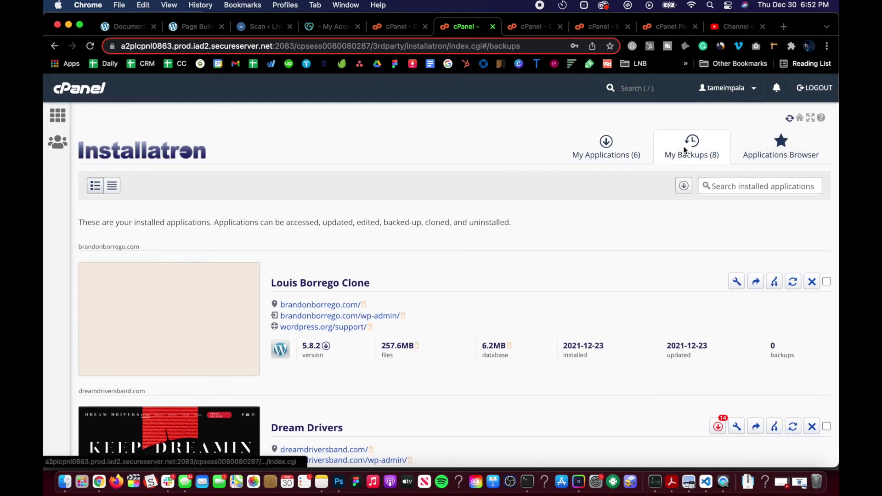
pyautogui.scroll(-5, 425, 233)
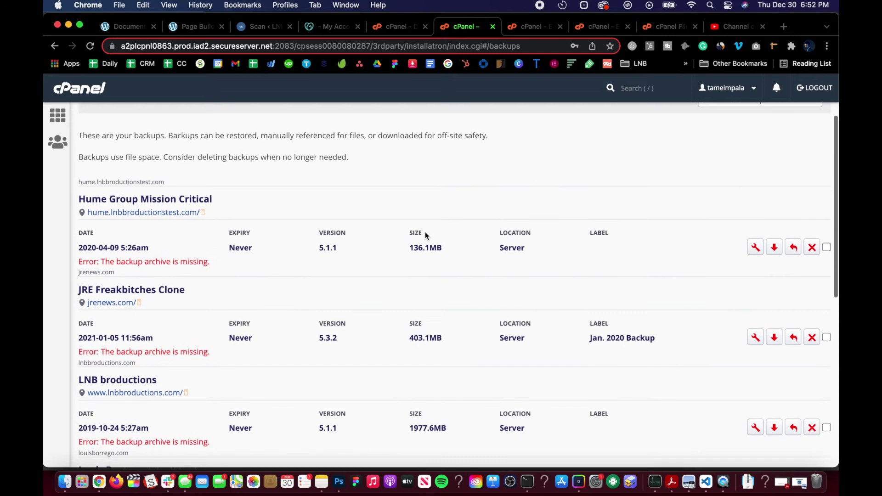
pyautogui.scroll(-6, 426, 231)
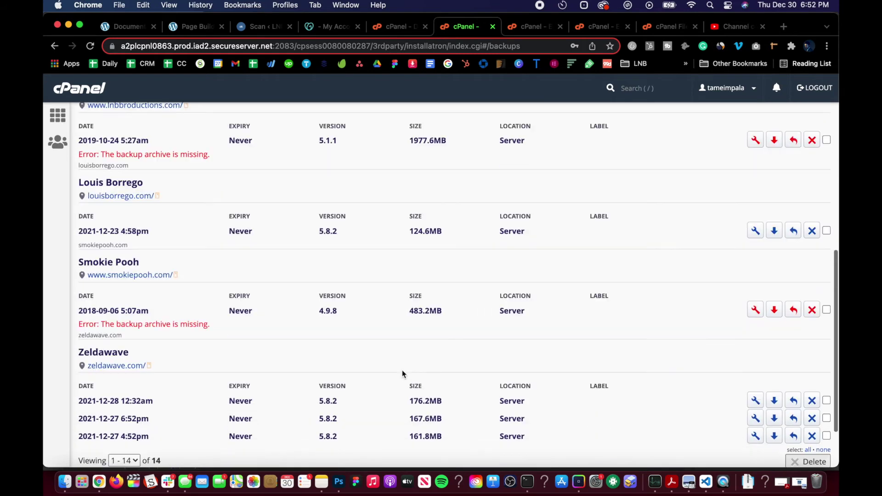
pyautogui.scroll(12, 401, 371)
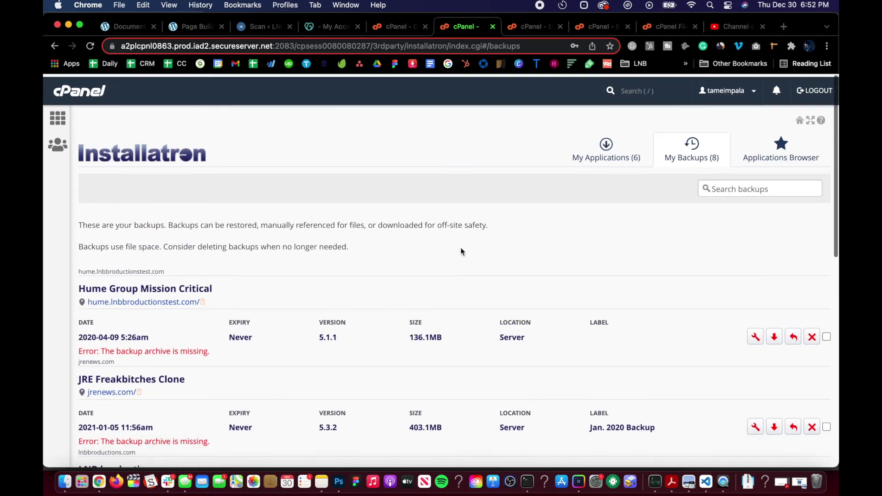
pyautogui.scroll(-12, 524, 301)
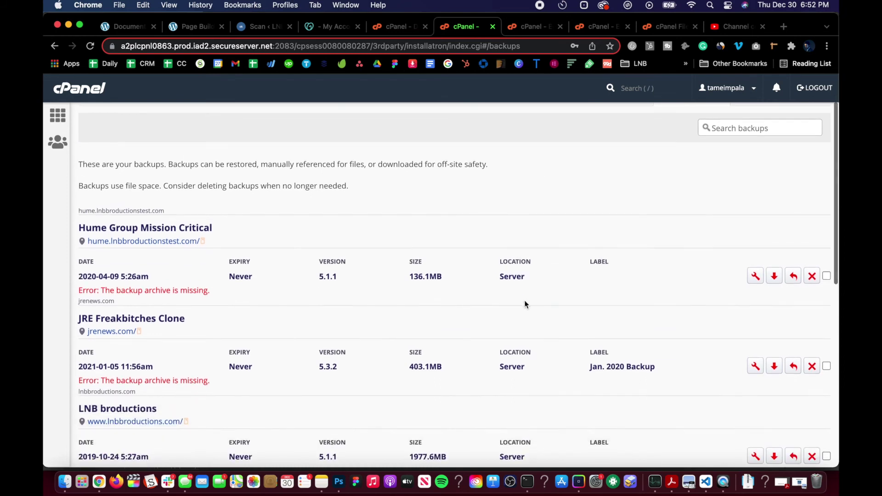
pyautogui.scroll(2, 524, 304)
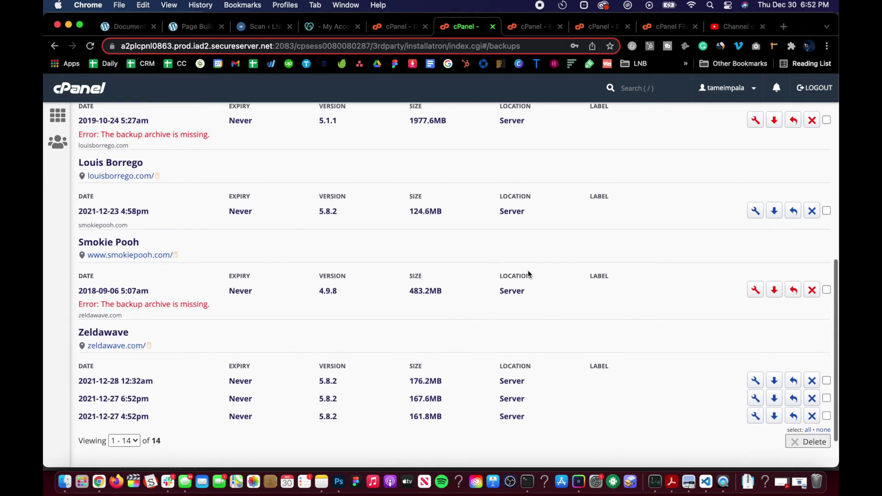
pyautogui.scroll(8, 515, 262)
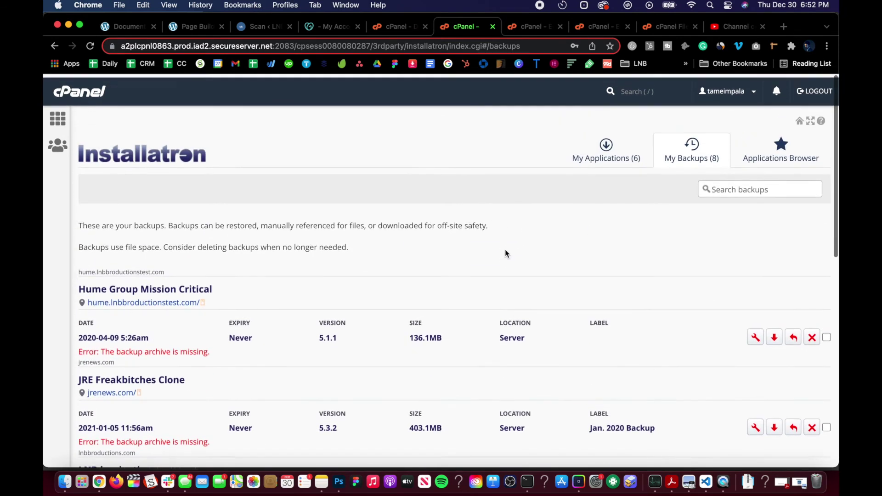
pyautogui.scroll(-2, 506, 222)
pyautogui.scroll(-1, 506, 219)
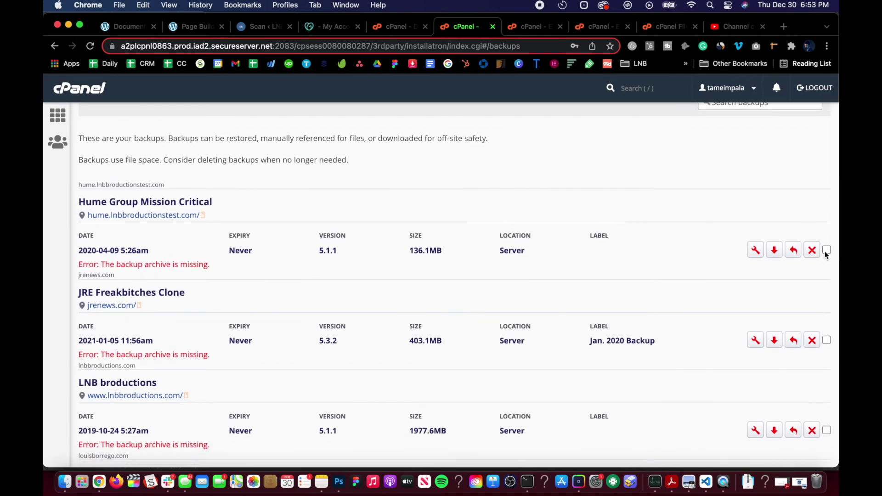
pyautogui.click(827, 250)
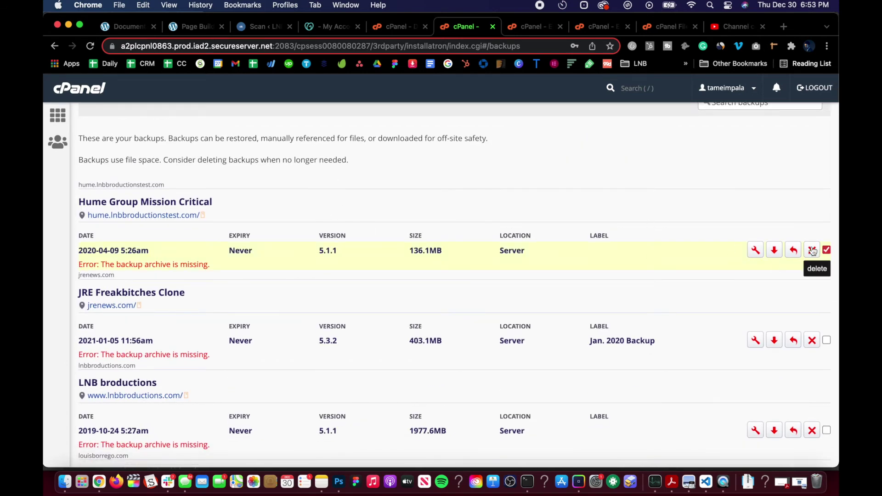
# Step: Look over the backups list again, then return to the Disk Usage report
pyautogui.scroll(1, 519, 160)
pyautogui.scroll(-2, 519, 161)
pyautogui.scroll(-12, 519, 159)
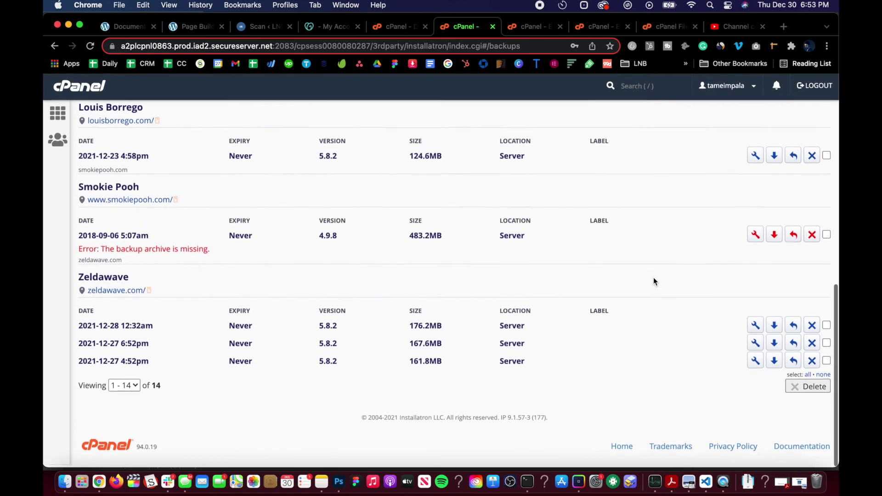
pyautogui.scroll(15, 506, 296)
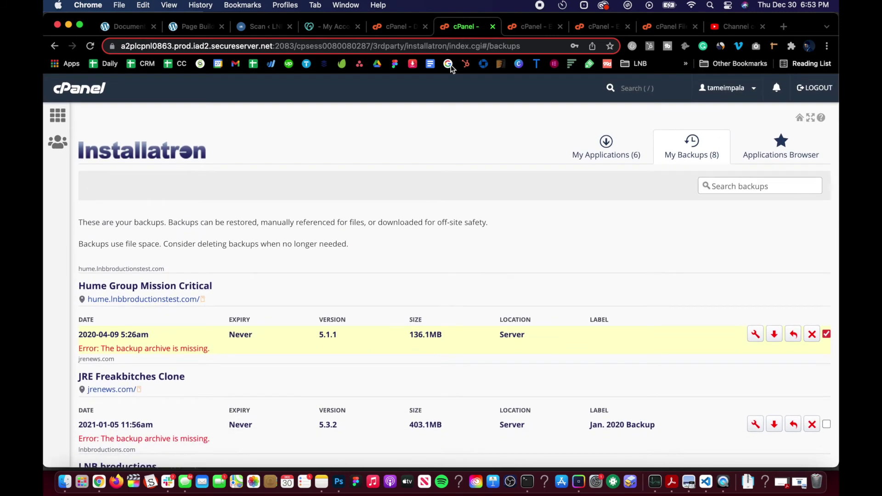
pyautogui.click(389, 27)
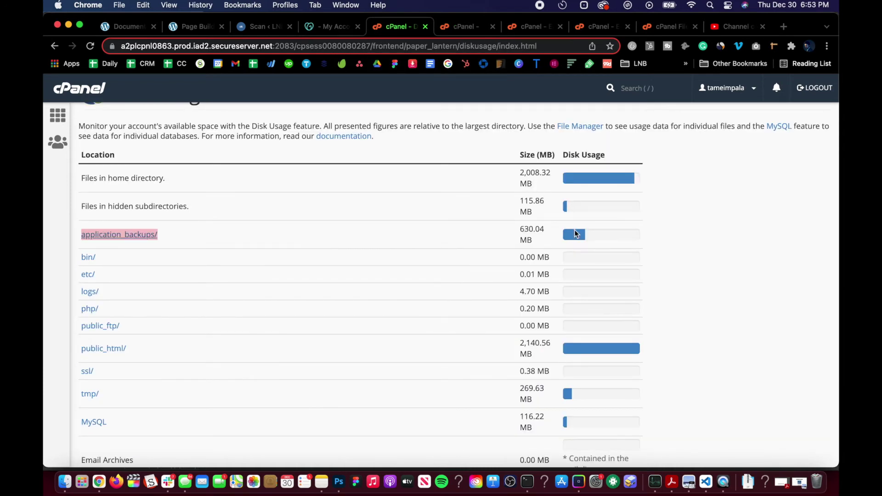
# Step: Scroll the Disk Usage table down to the 5,285.97 MB total used
pyautogui.scroll(-4, 510, 249)
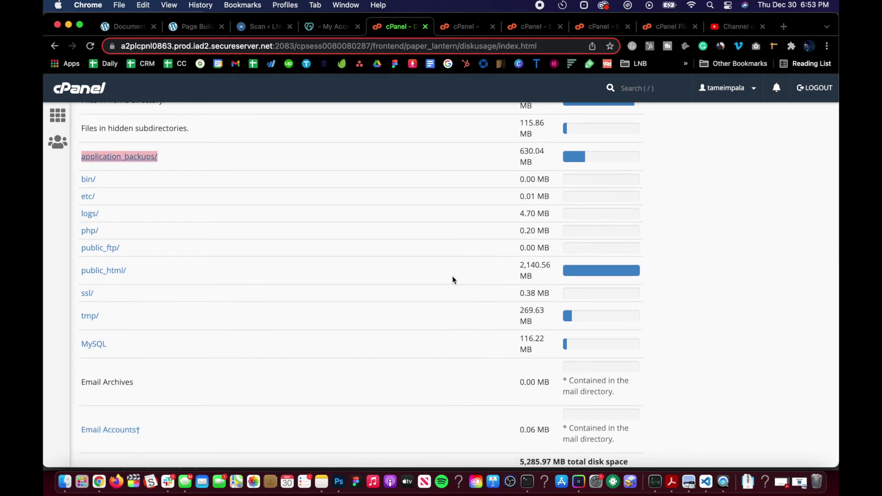
pyautogui.scroll(-2, 413, 299)
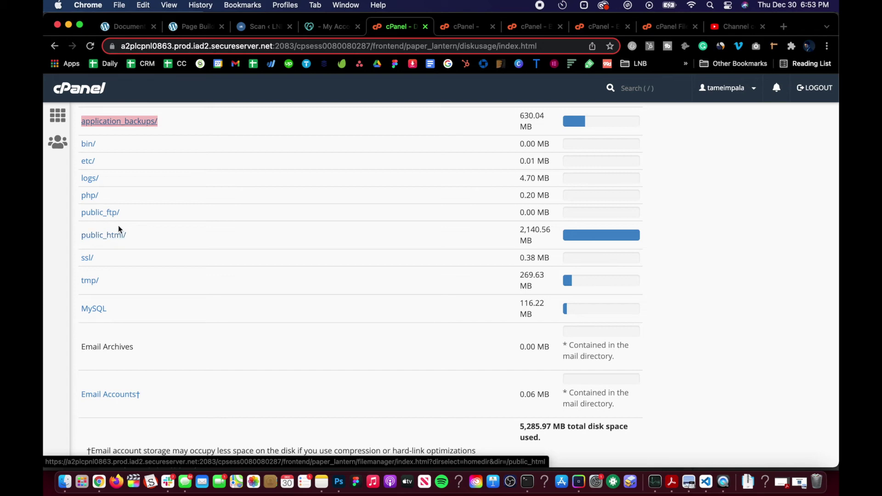
pyautogui.scroll(-1, 150, 285)
pyautogui.scroll(5, 150, 285)
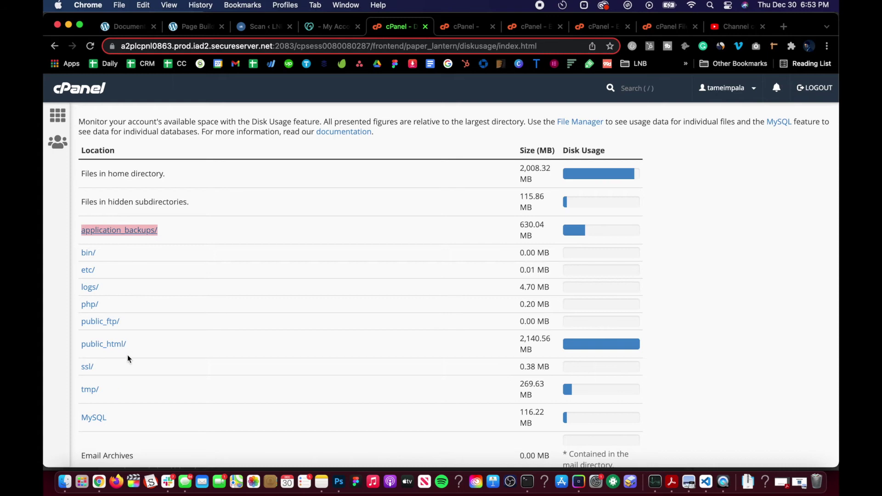
pyautogui.scroll(-5, 127, 354)
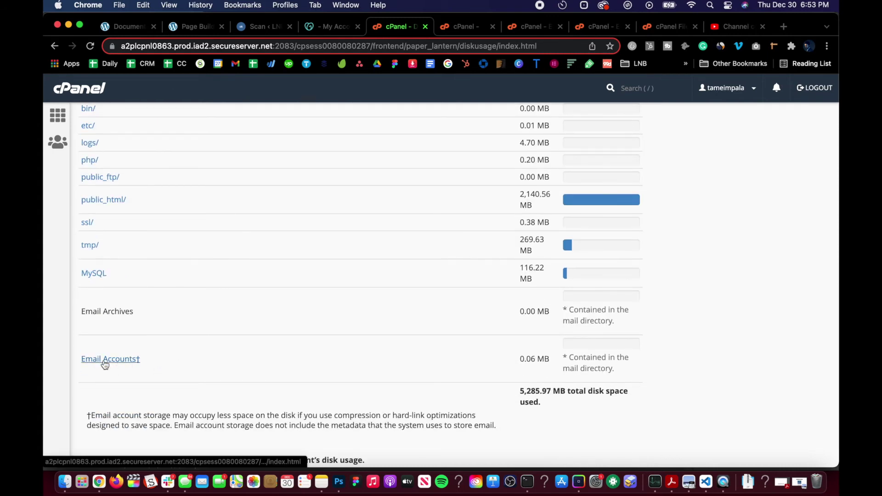
pyautogui.scroll(-1, 105, 366)
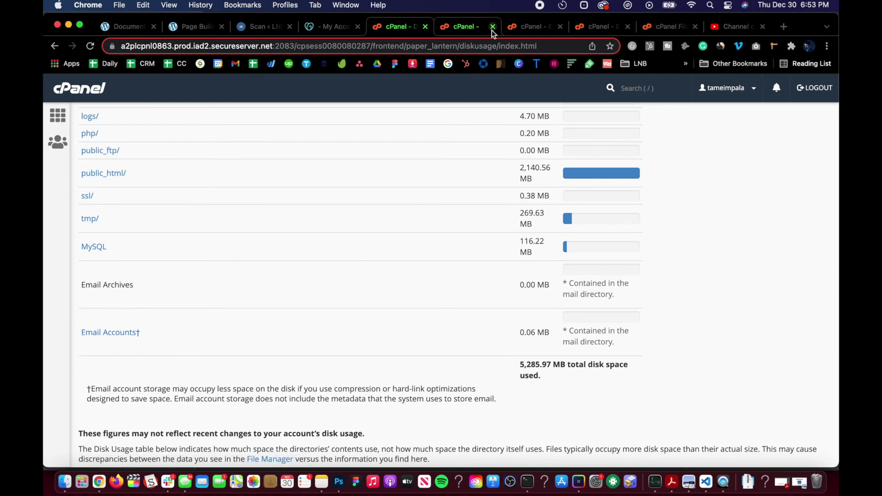
pyautogui.click(462, 31)
# Step: Open Email Accounts from the Disk Usage table and manage the default account using 55.24 KB
pyautogui.click(545, 27)
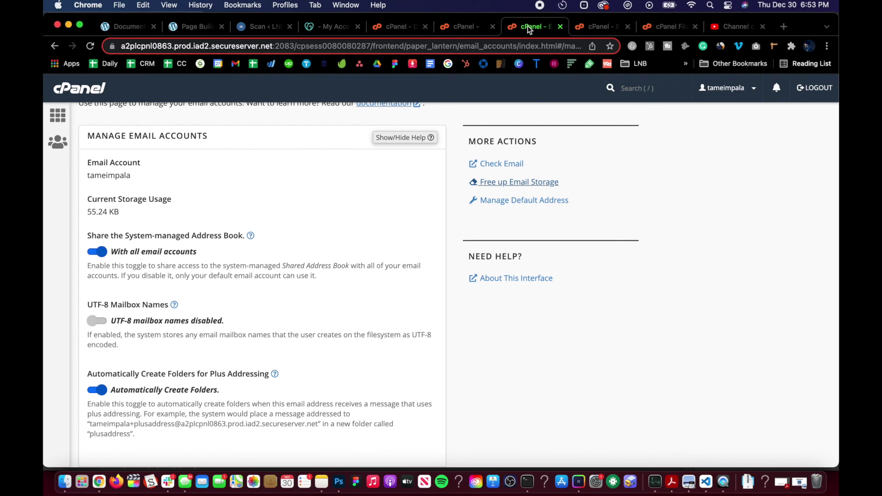
pyautogui.scroll(2, 344, 189)
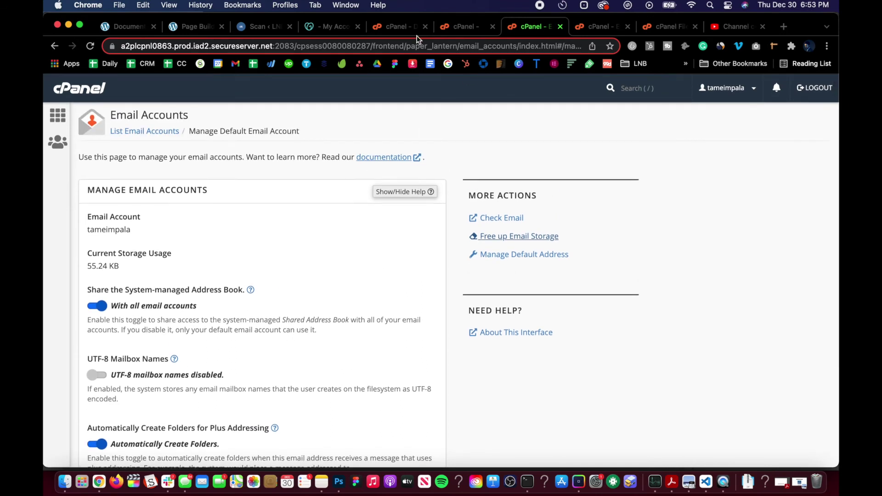
pyautogui.click(401, 26)
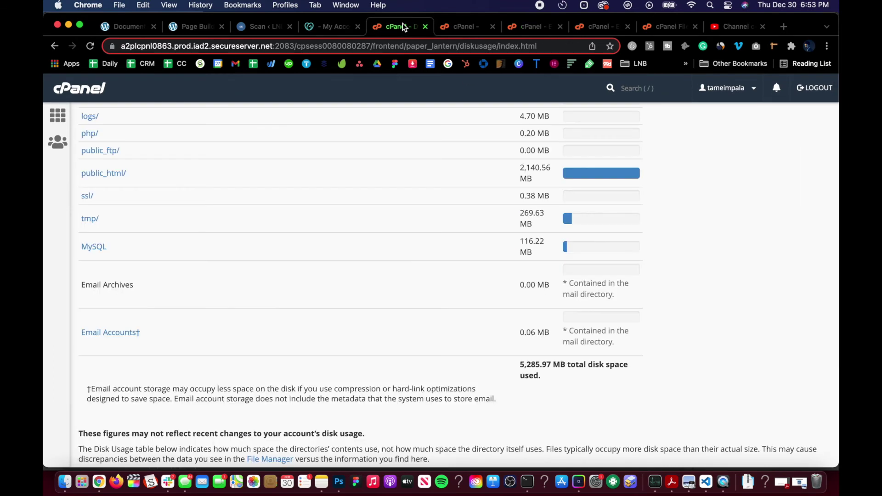
pyautogui.click(119, 329)
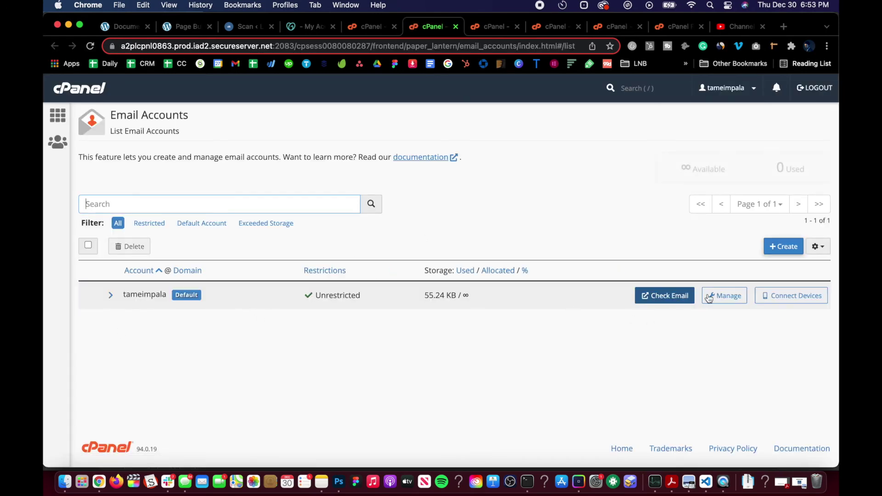
pyautogui.click(732, 296)
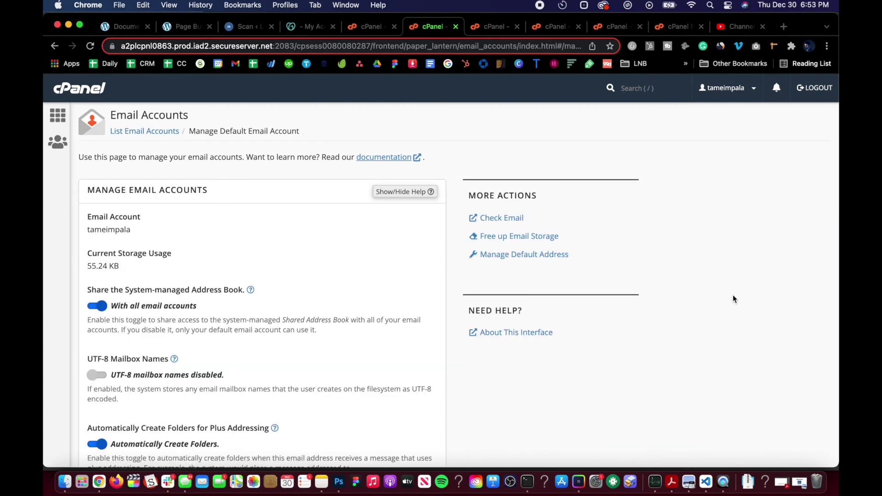
pyautogui.scroll(-3, 346, 249)
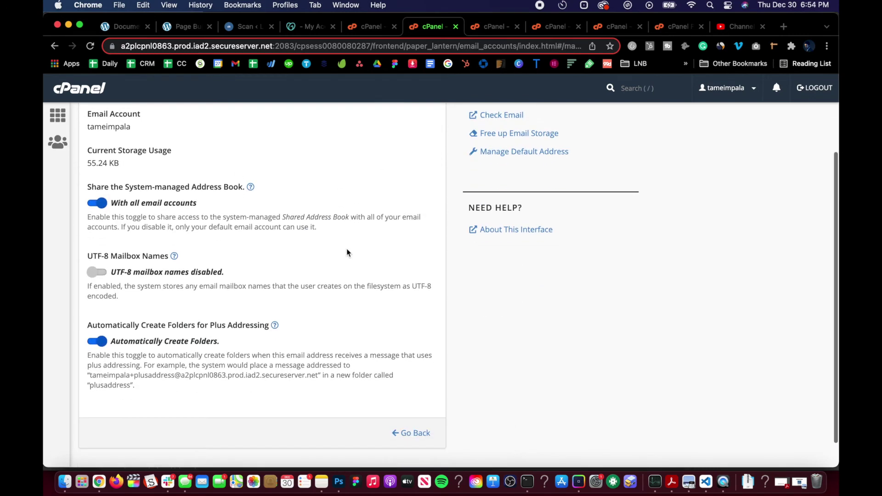
pyautogui.scroll(2, 347, 249)
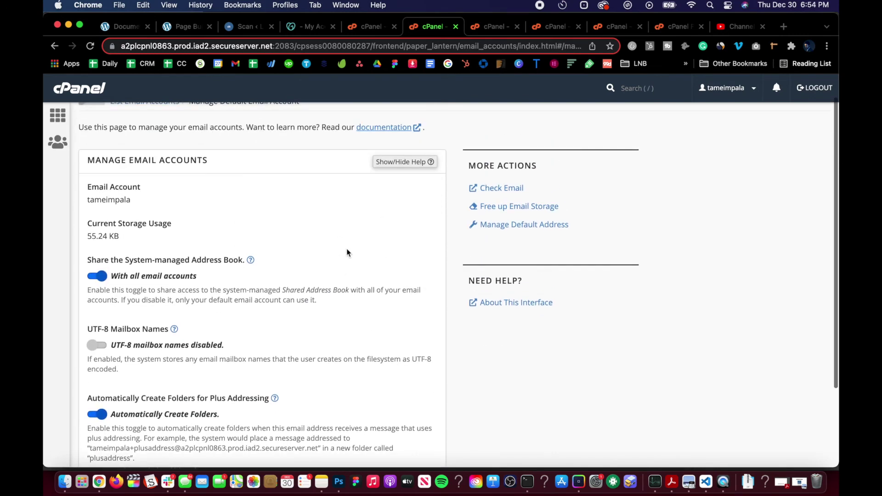
pyautogui.click(496, 207)
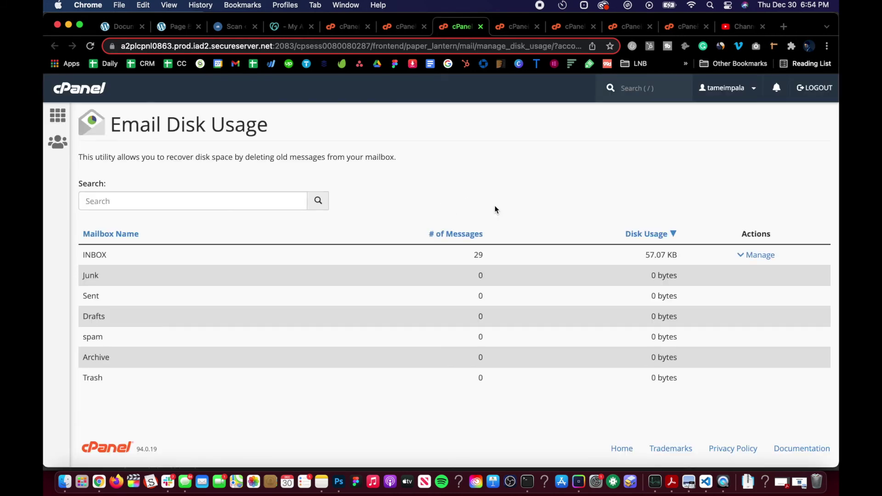
# Step: Expand INBOX's delete options, offering removal of messages 1 year old or more
pyautogui.click(764, 255)
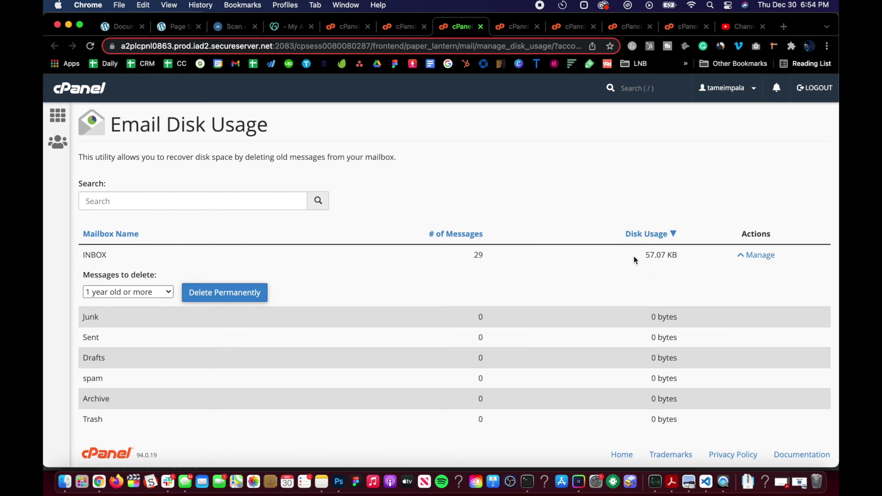
pyautogui.moveTo(633, 255); pyautogui.dragTo(697, 259)
pyautogui.click(578, 169)
# Step: Return to the Disk Usage tab and review folder sizes such as application_backups at 630.04 MB
pyautogui.click(401, 28)
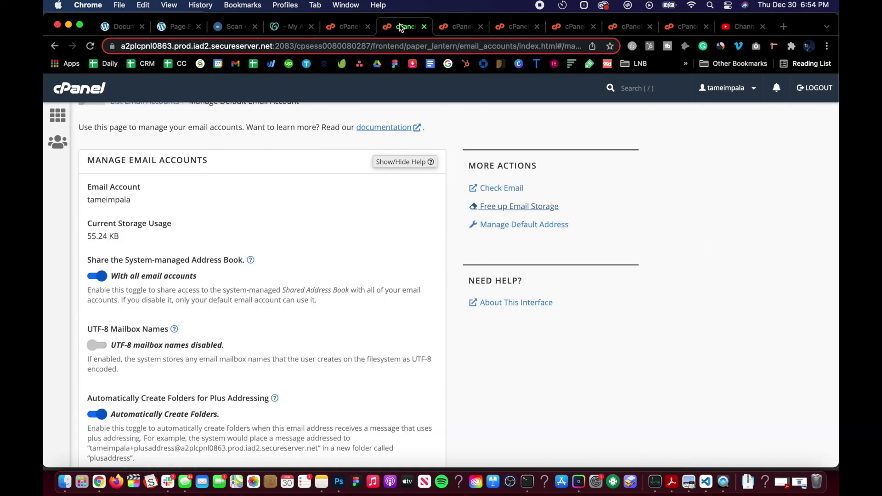
pyautogui.click(352, 25)
pyautogui.scroll(3, 379, 185)
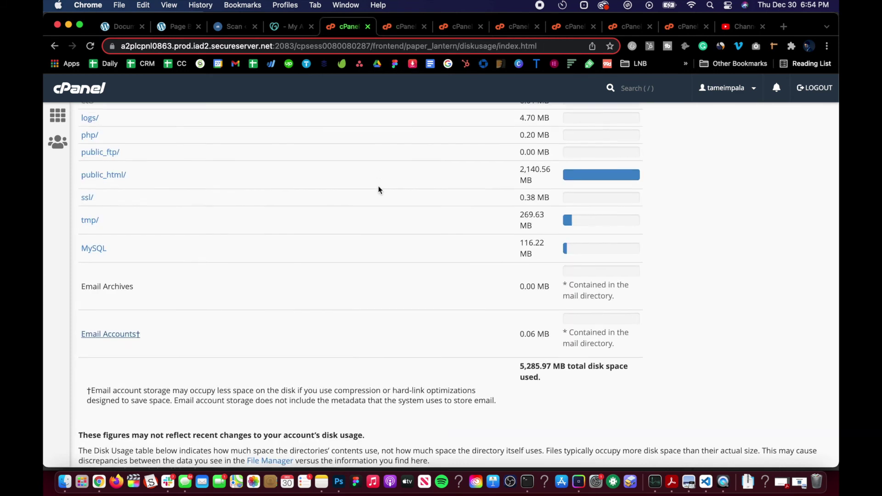
pyautogui.scroll(2, 573, 232)
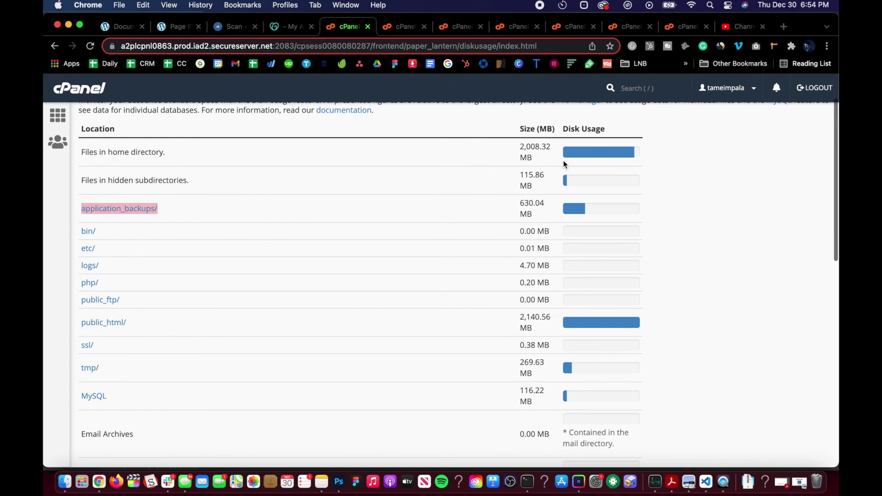
pyautogui.scroll(-3, 594, 184)
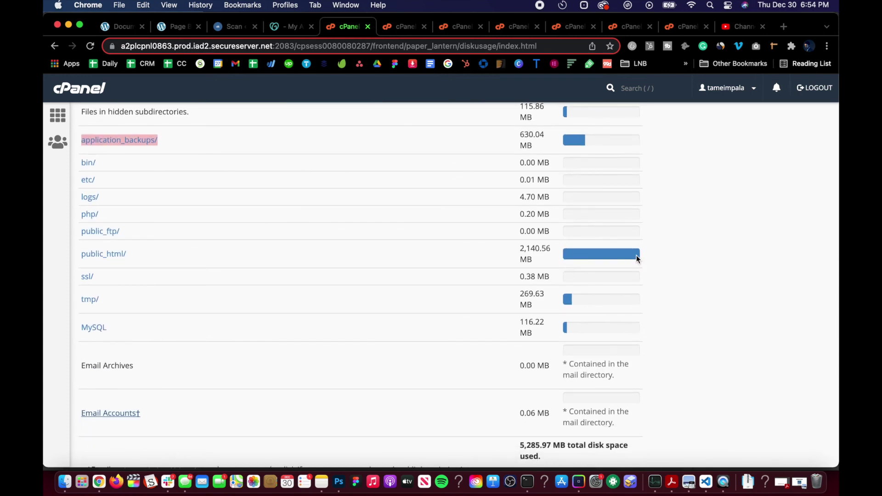
pyautogui.scroll(5, 578, 252)
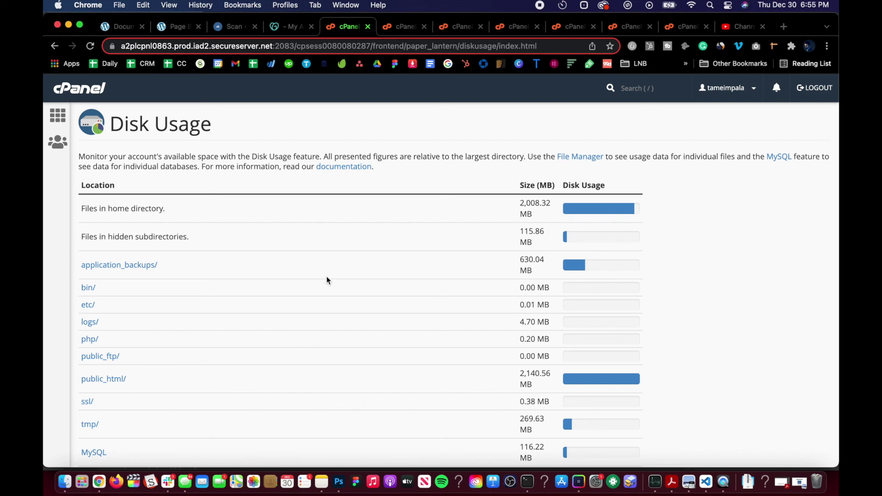
pyautogui.scroll(-1, 281, 305)
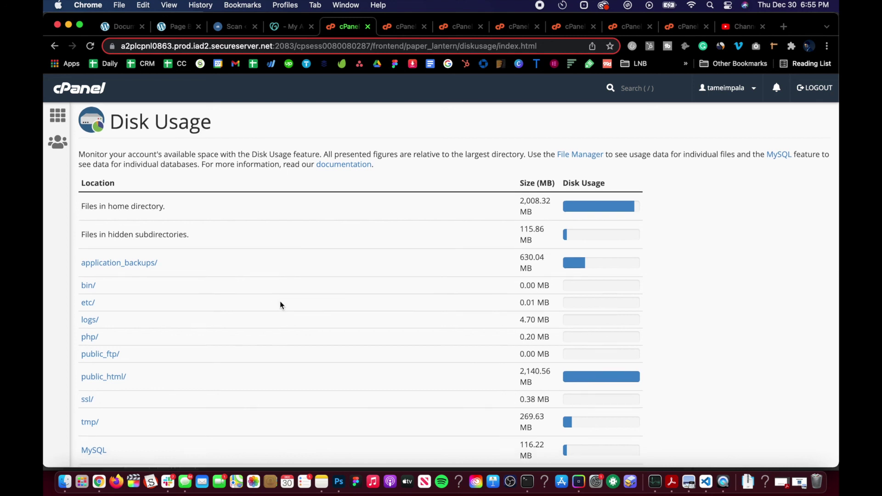
pyautogui.scroll(-2, 281, 305)
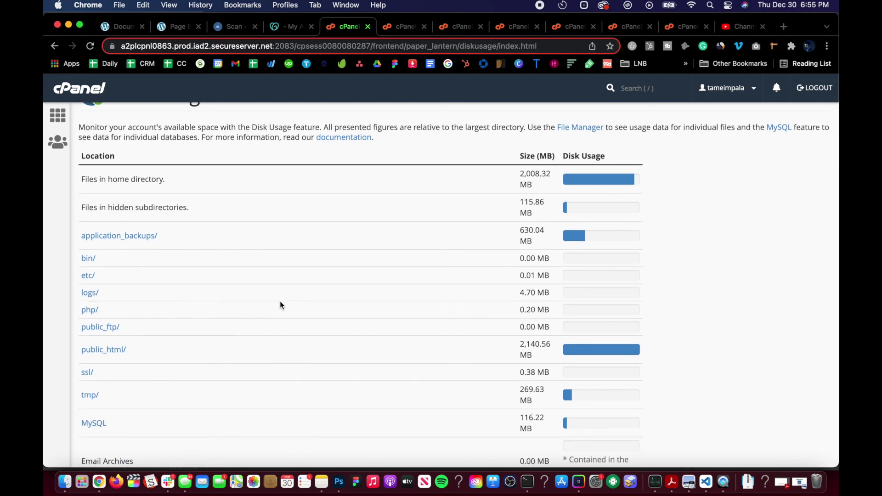
pyautogui.scroll(-5, 281, 305)
pyautogui.scroll(7, 281, 305)
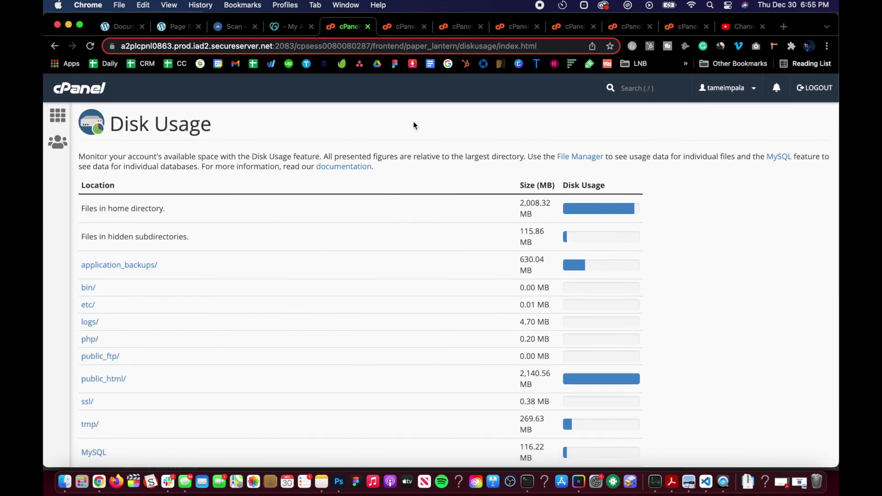
pyautogui.click(51, 114)
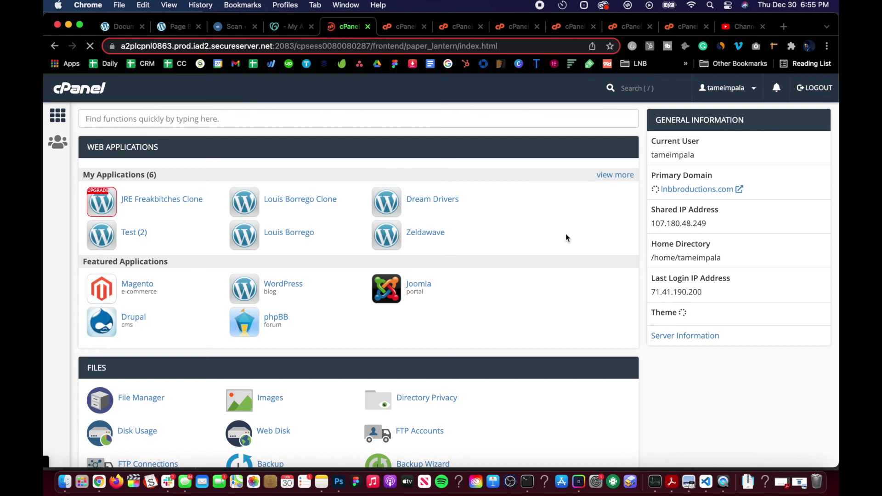
# Step: Check the dashboard Statistics panel showing 5.09 GB disk used, then focus the search box with /
pyautogui.scroll(-4, 566, 235)
pyautogui.scroll(-4, 566, 234)
pyautogui.scroll(3, 648, 250)
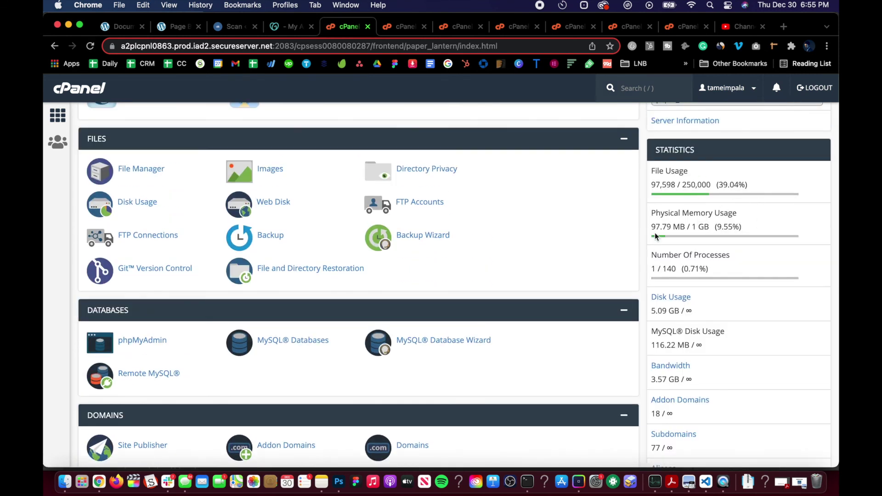
pyautogui.scroll(2, 592, 184)
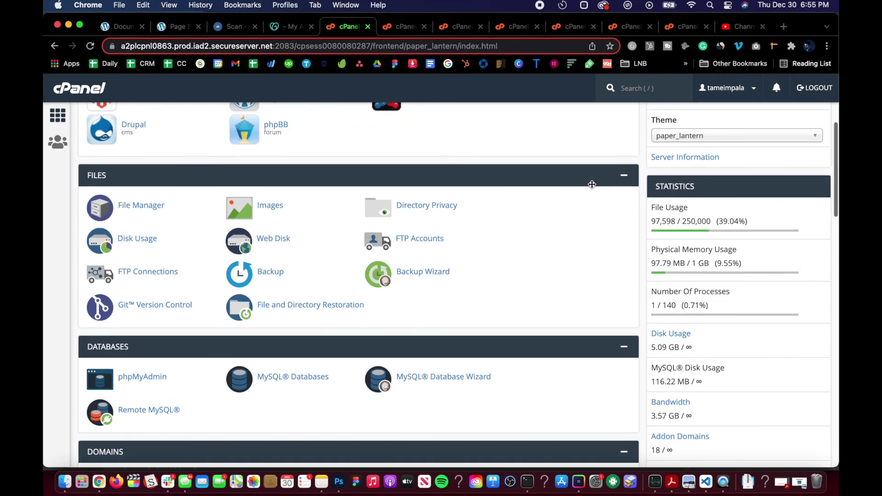
pyautogui.press('/')
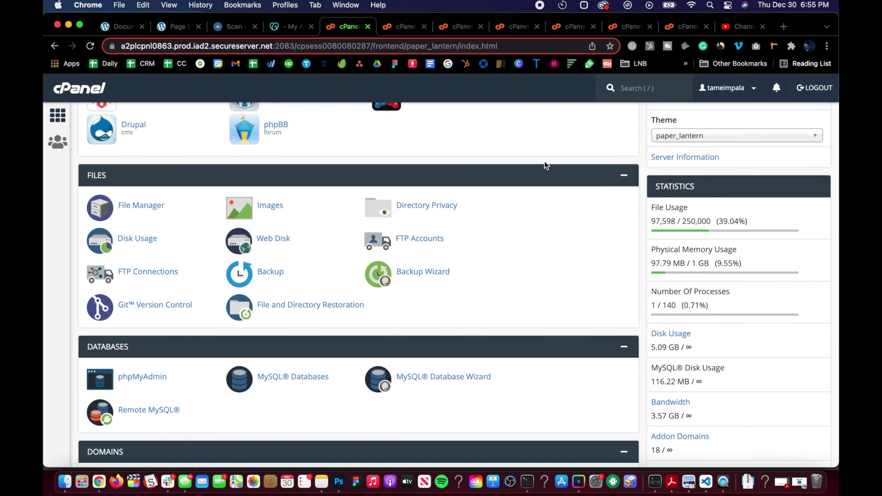